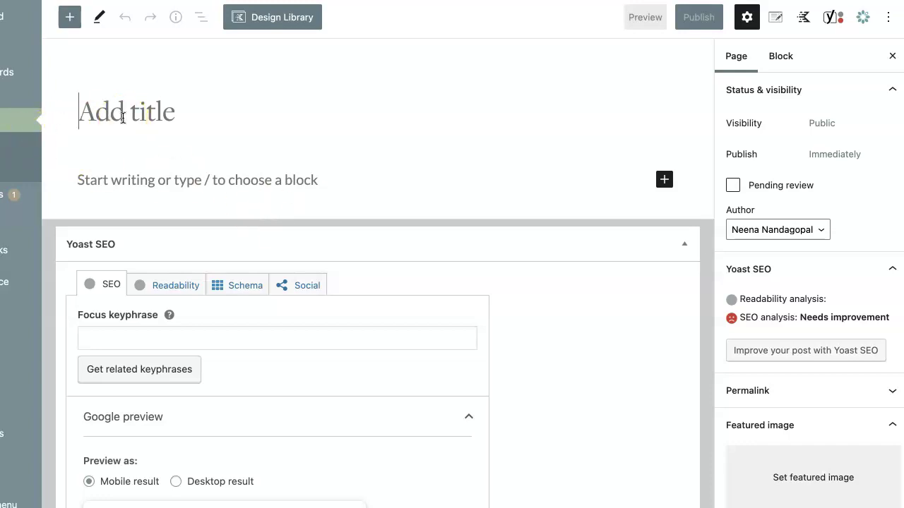
- Title the new page "Inline Opt In Draft Only"
type("Inline O")
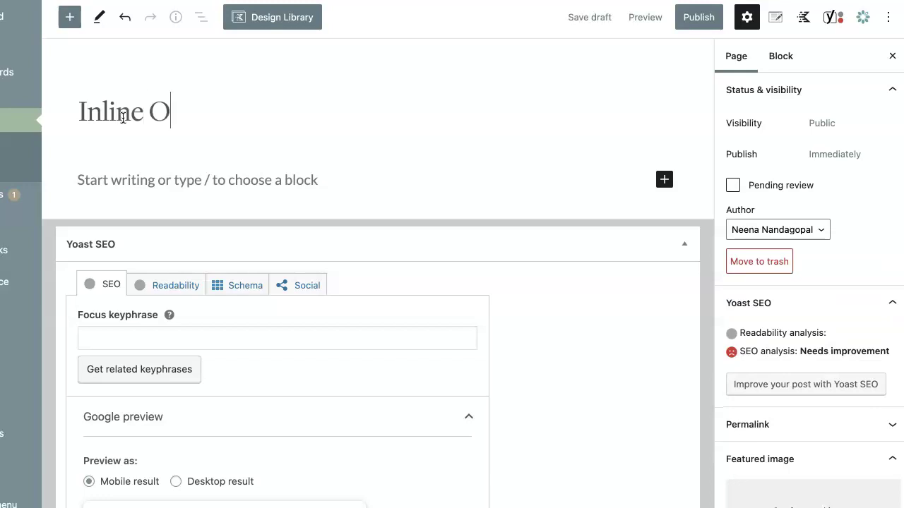
type("pt In Dr")
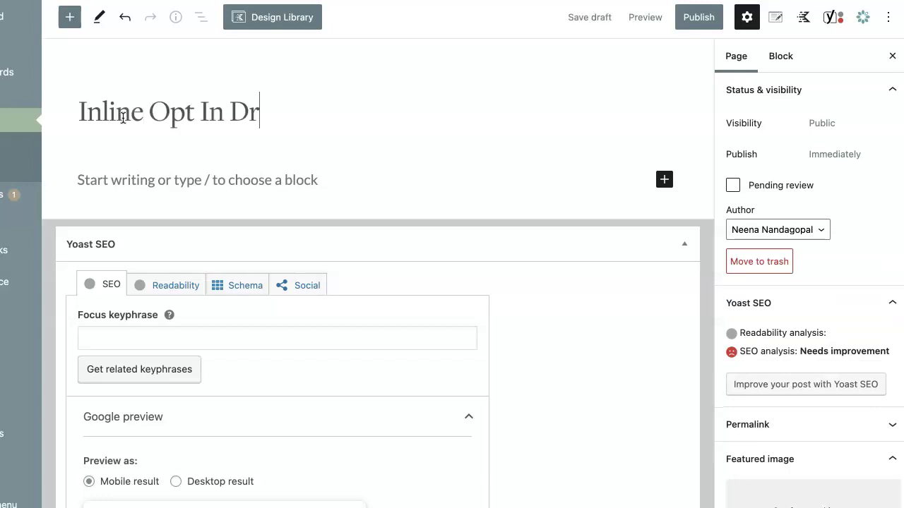
type("aft Only")
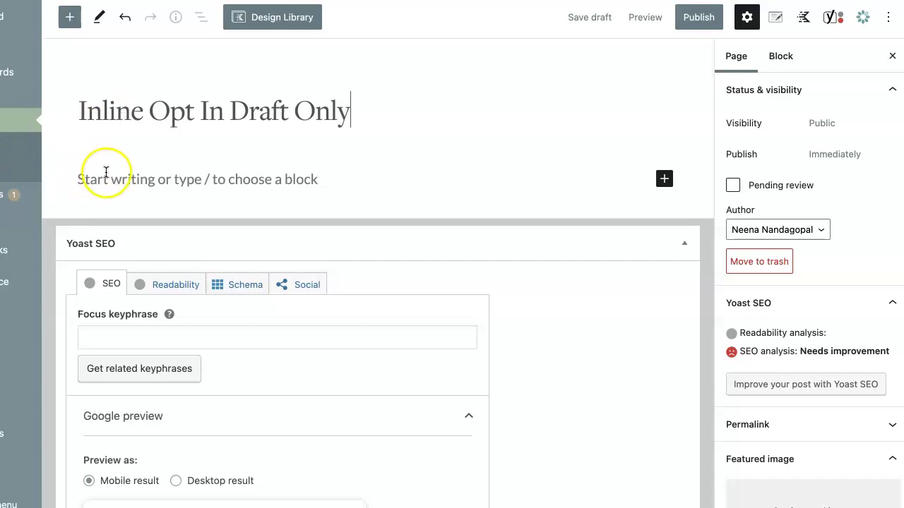
- Insert a Columns block with the 50 / 50 layout in the page body
left_click(106, 173)
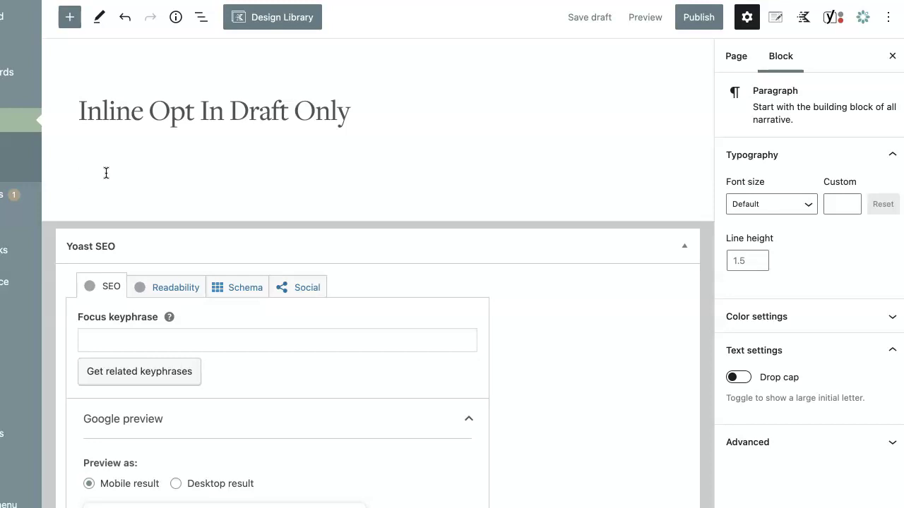
left_click(664, 175)
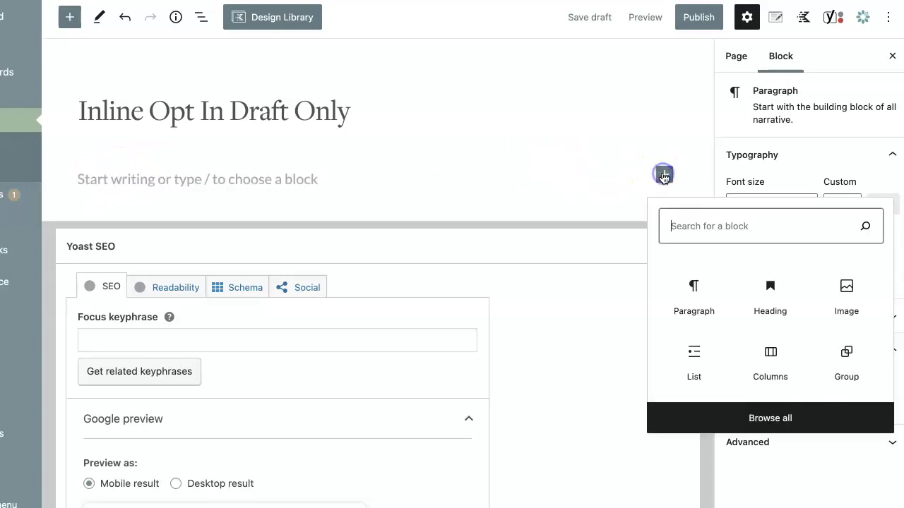
left_click(776, 347)
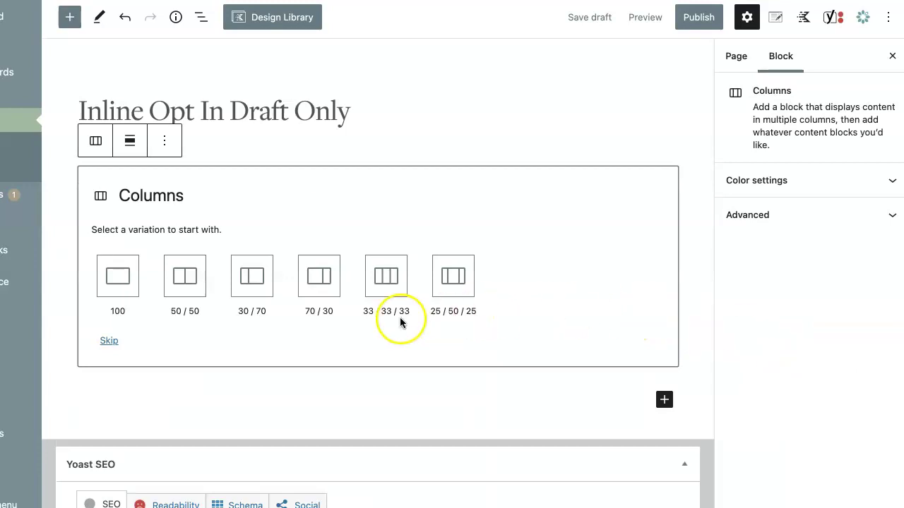
left_click(195, 285)
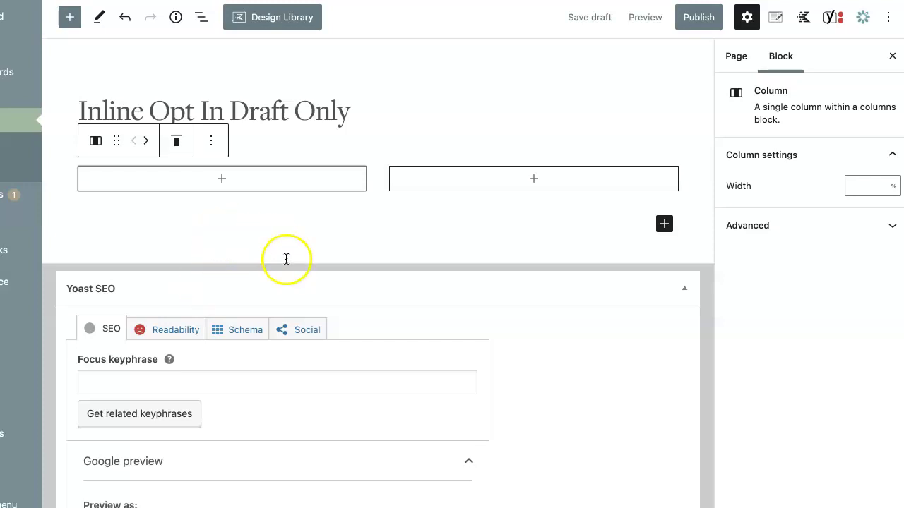
- Add an image block to the first column using the three-piece "10 Organizing Tasks" checklist mockup from the Media Library
left_click(227, 182)
left_click(295, 285)
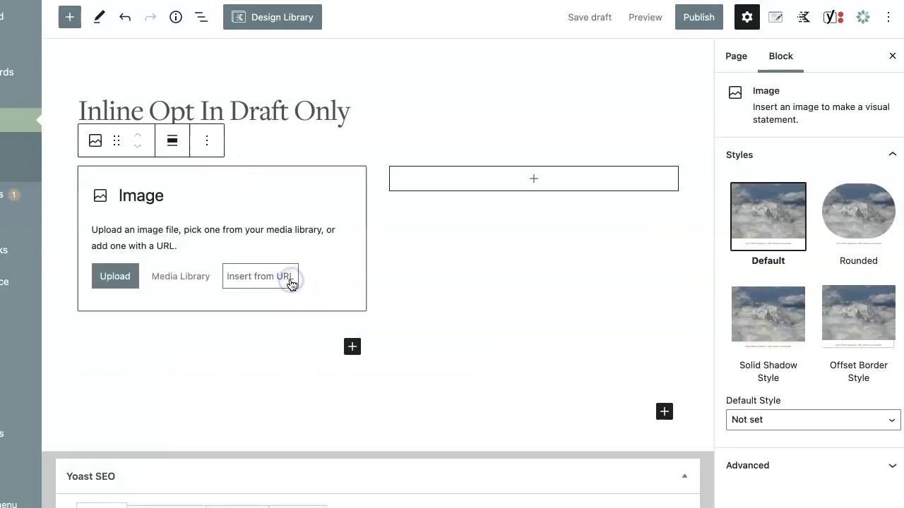
left_click(168, 282)
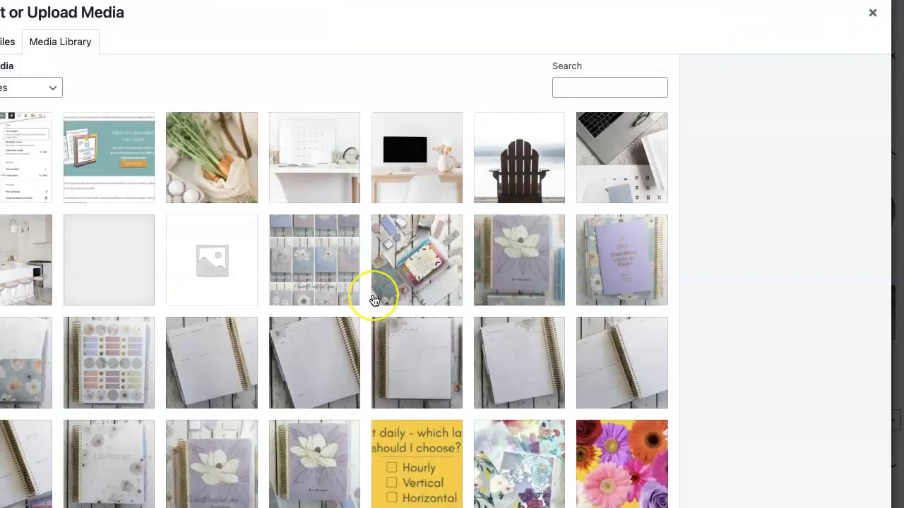
scroll(374, 302, "down", 6)
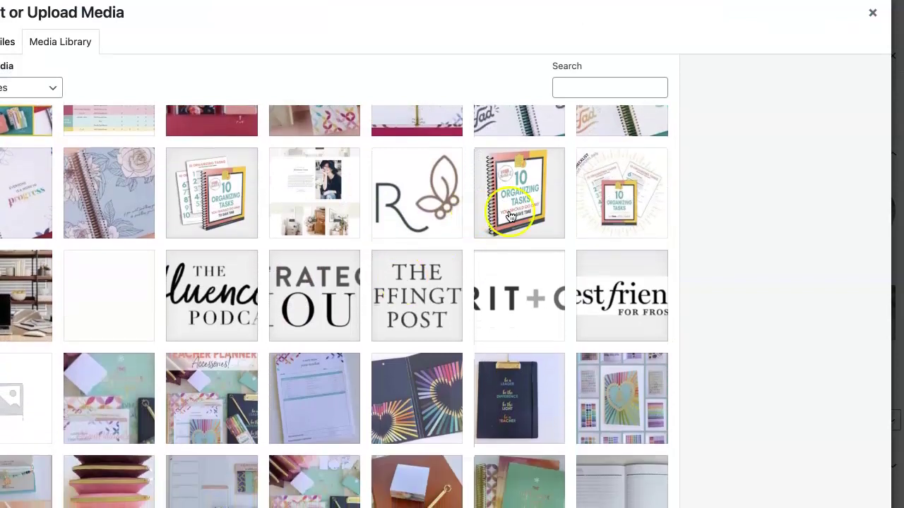
left_click(238, 221)
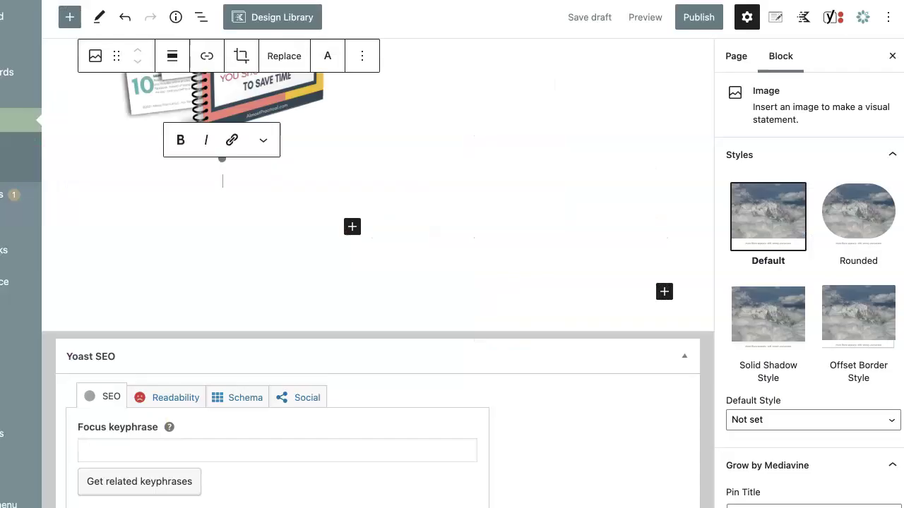
left_click(413, 320)
- Add a heading reading "Get the FREE Checklist" to the empty second column
scroll(385, 285, "up", 5)
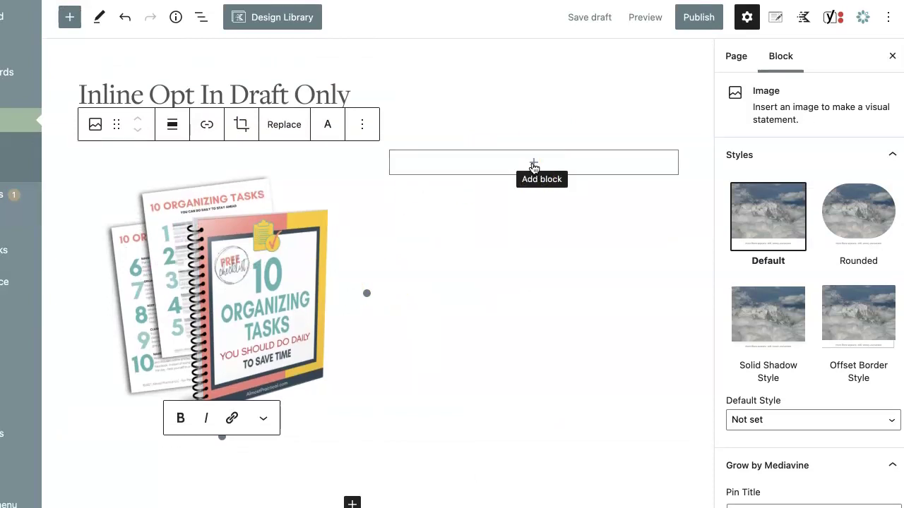
left_click(534, 164)
left_click(535, 281)
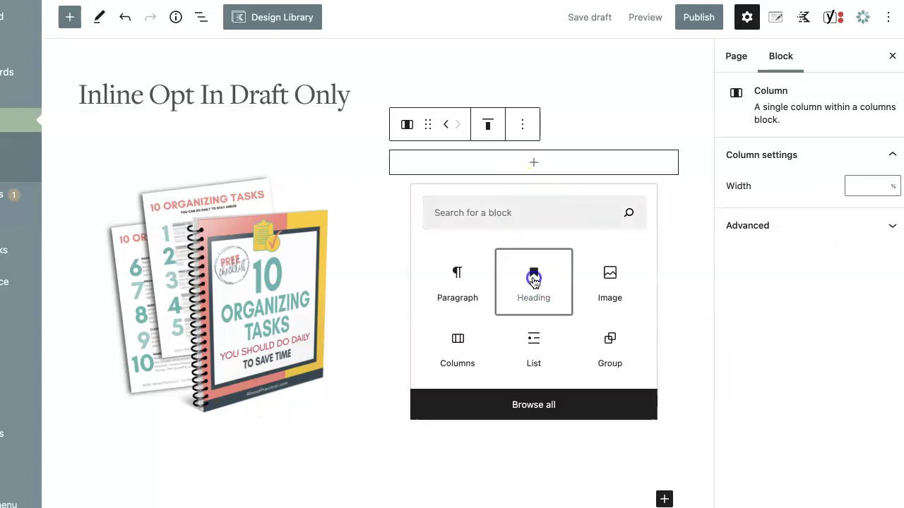
type("Get the ")
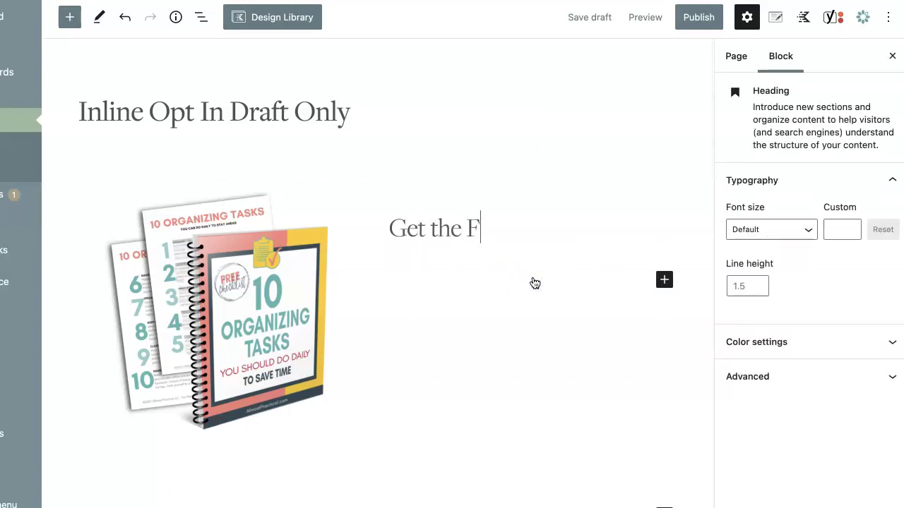
type("Fr")
key("BackSpace")
type("REE")
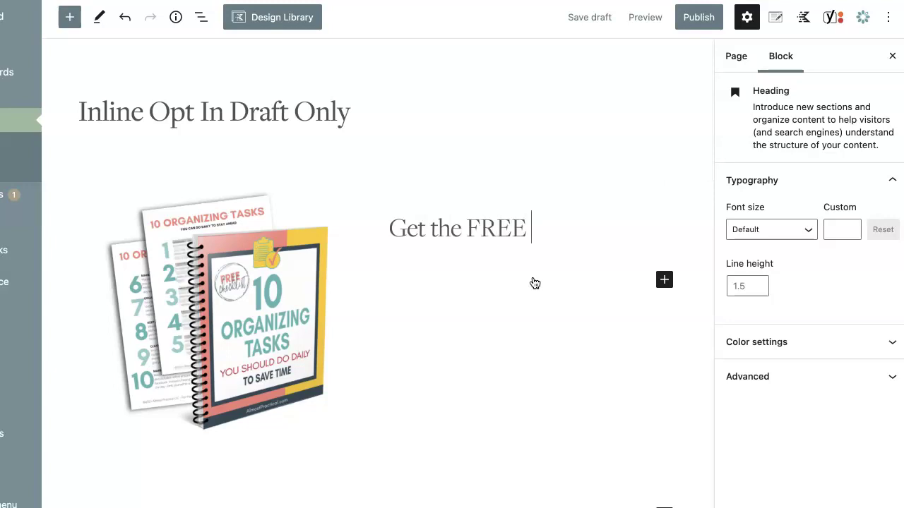
type(" Checklist")
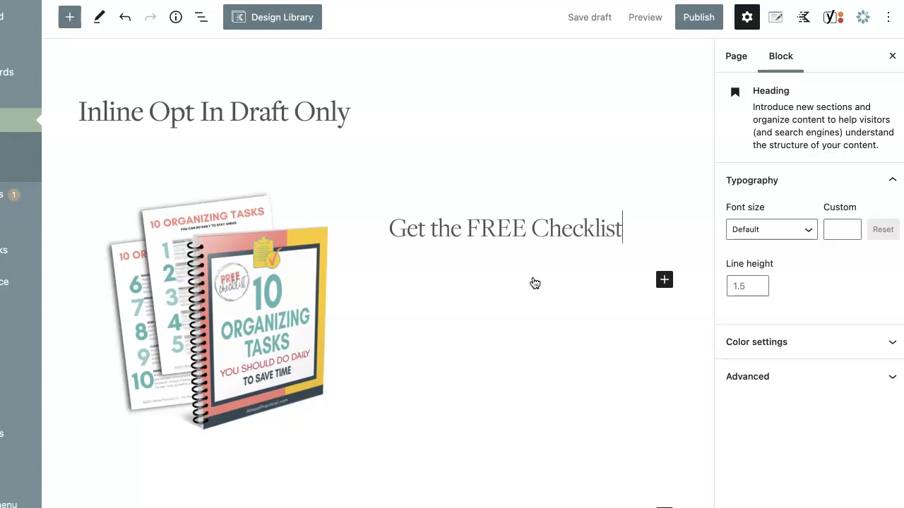
- Add a paragraph below the heading reading "Use the form below to sign up for my newsletter."
key("Return")
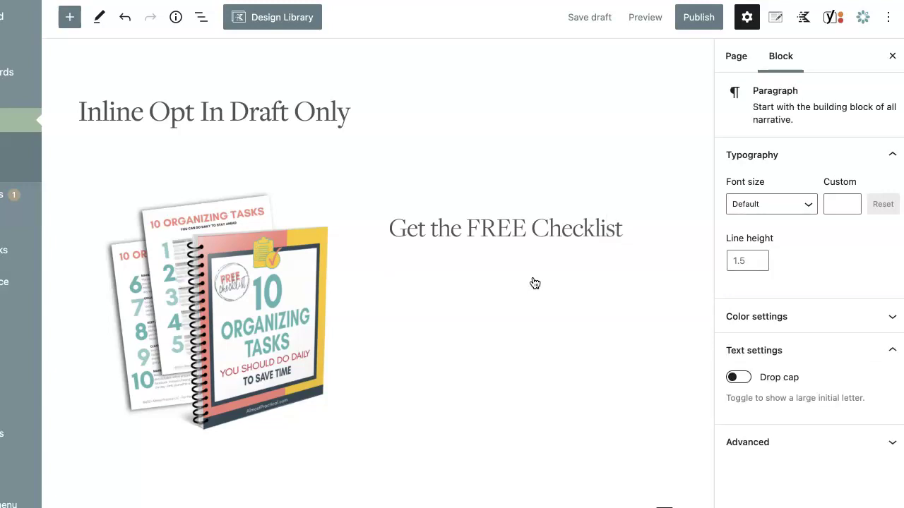
type("Use the form below to sign up for my newslett")
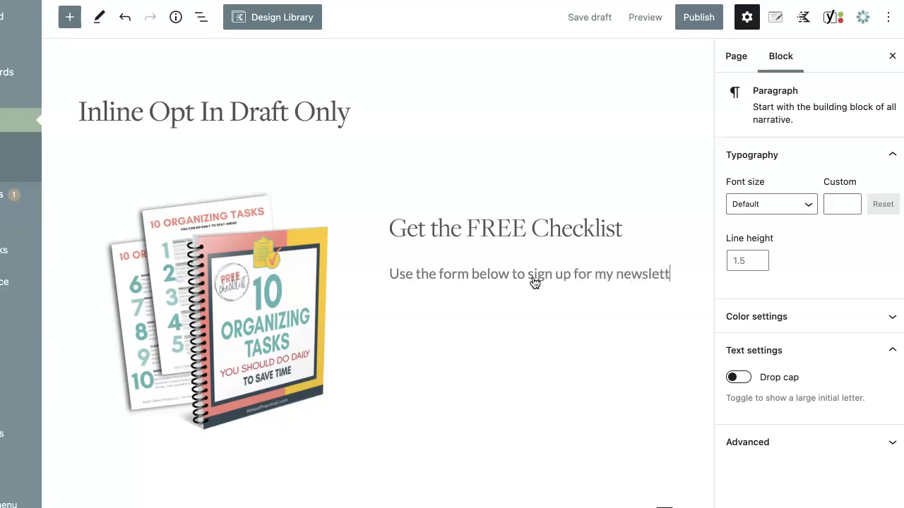
type("er.")
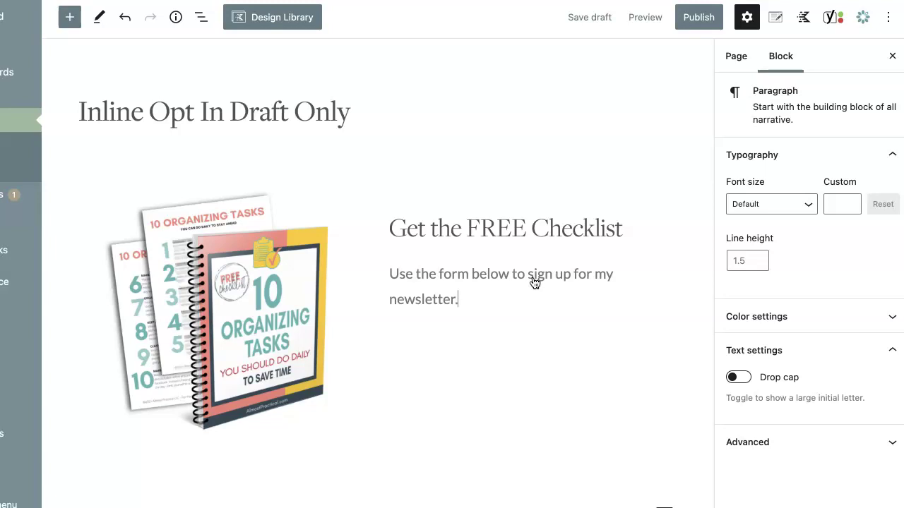
left_click(462, 334)
left_click(461, 323)
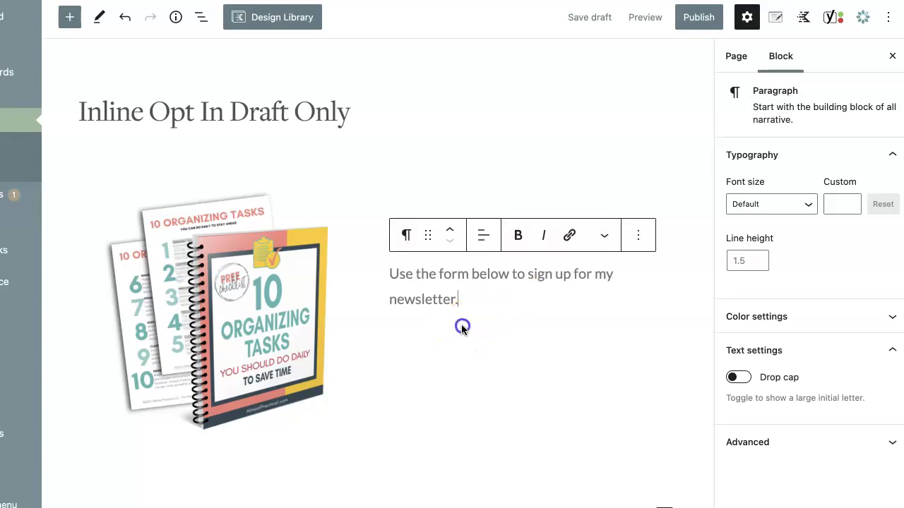
left_click(463, 306)
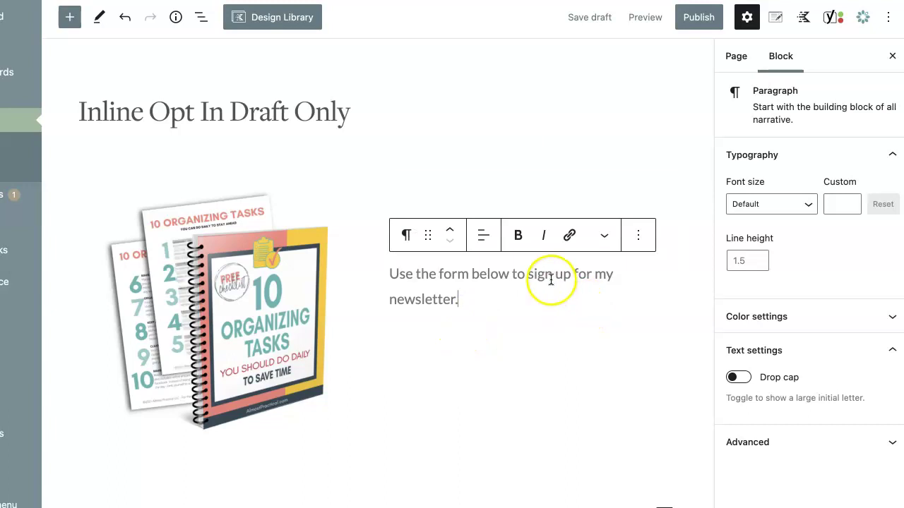
left_click(605, 235)
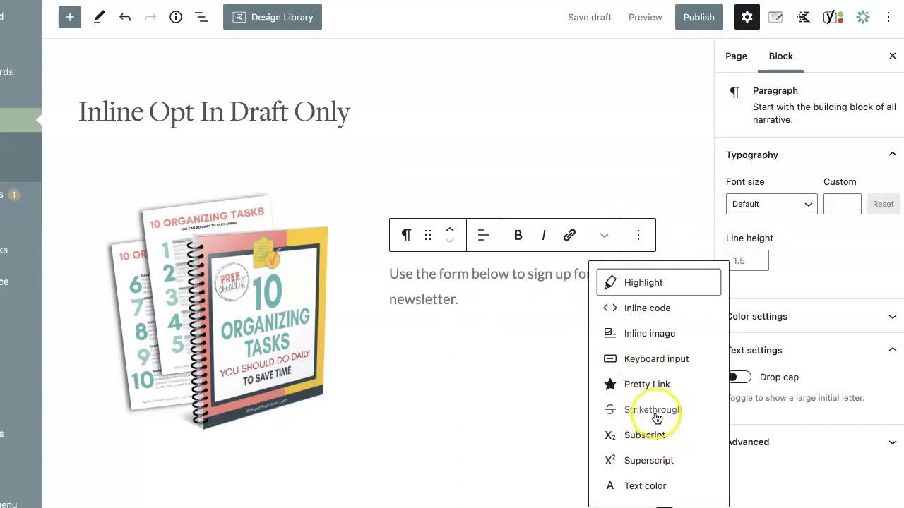
left_click(552, 369)
- Insert a Custom HTML block directly below the newsletter paragraph in the second column
left_click(620, 279)
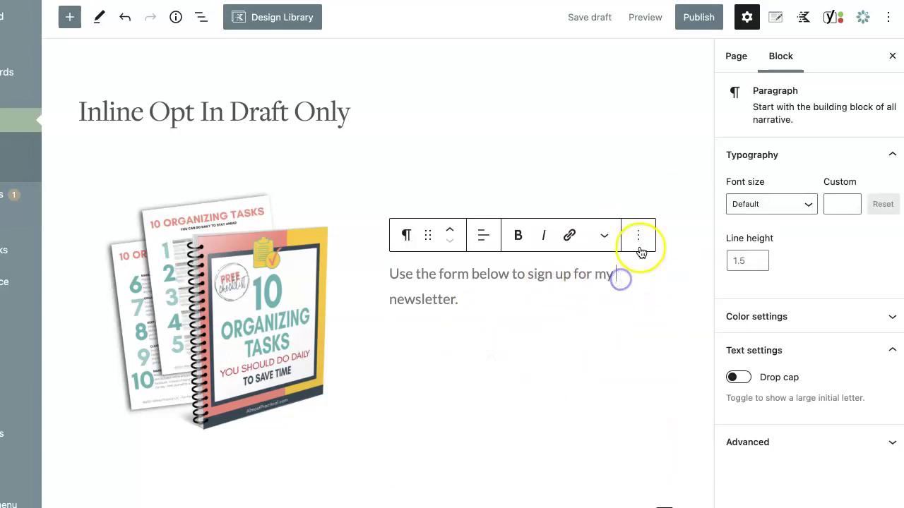
left_click(639, 235)
left_click(668, 384)
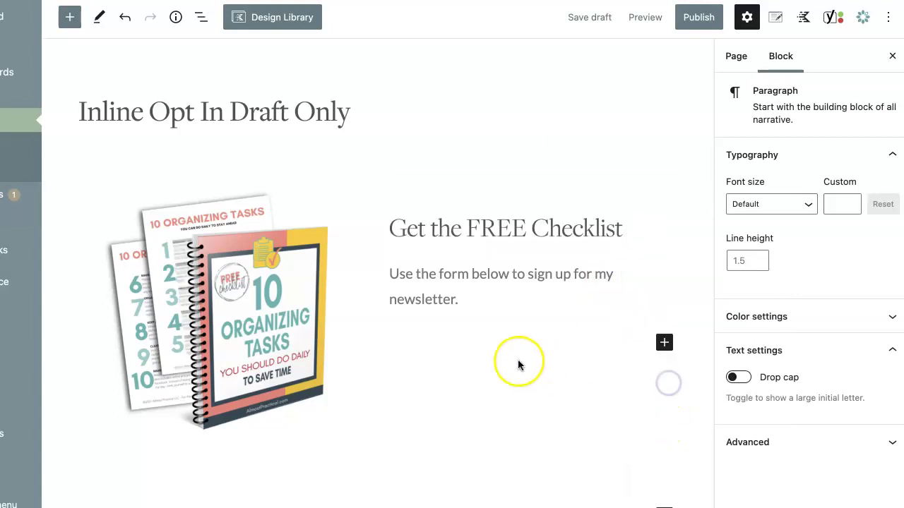
left_click(665, 346)
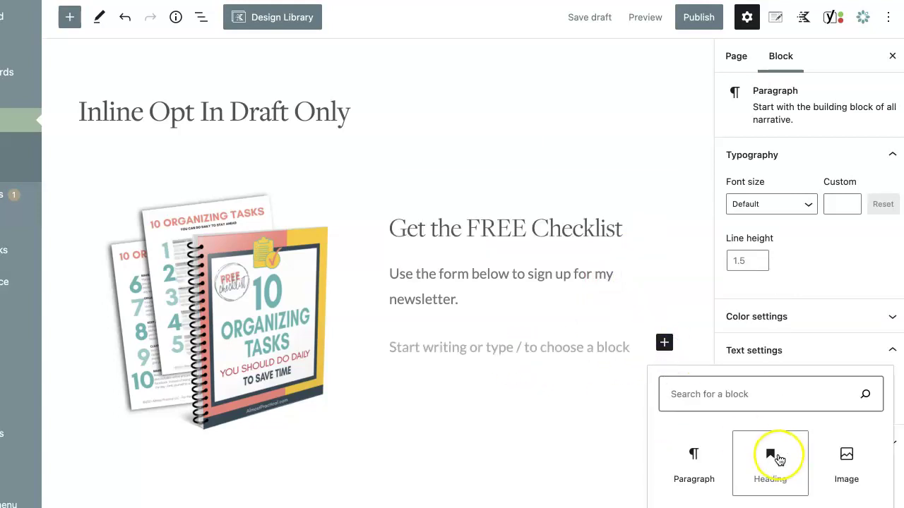
left_click(763, 395)
type("html")
left_click(685, 462)
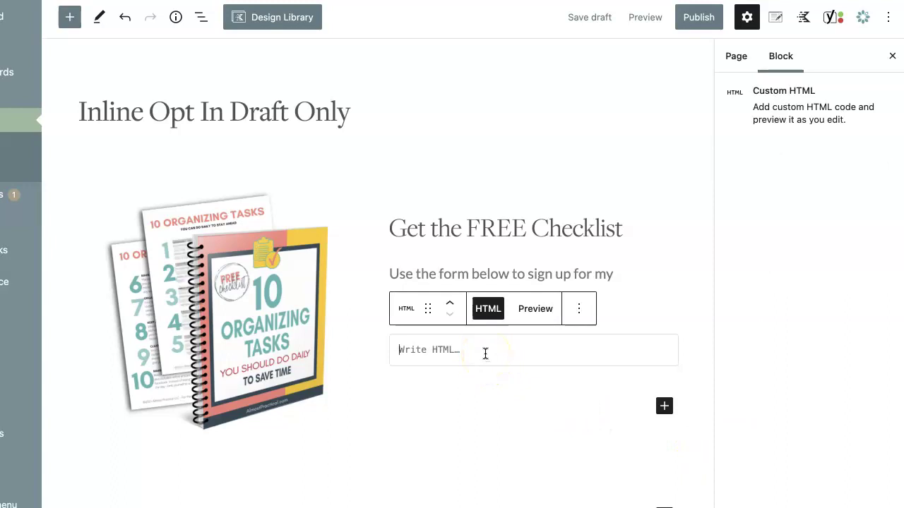
- Paste the async signup form script from almost-practical-llc.ck.page/d814d64d8a/index.js into the HTML block and switch it to preview
left_click(490, 379)
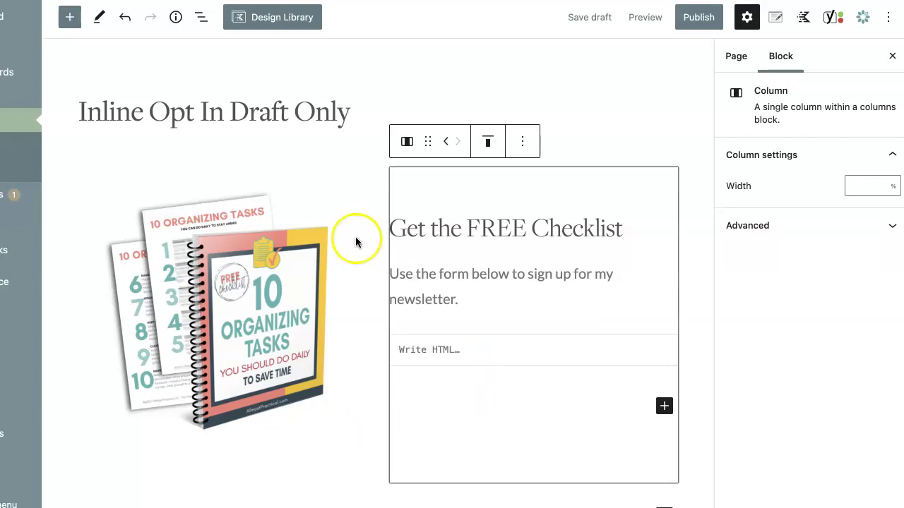
left_click(436, 349)
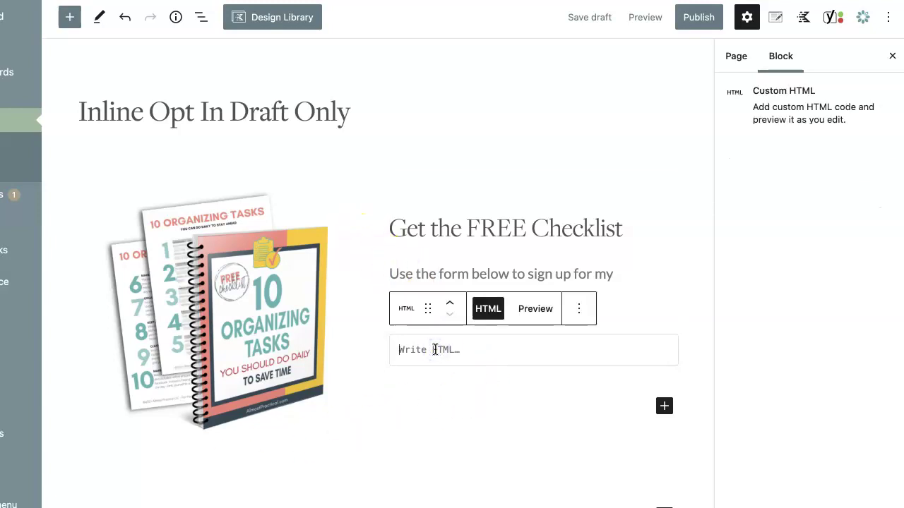
type("<script async data-uid=\"d814d64d8a\" src=\"https://almost-practical-llc.ck.page/d814d64d8a/index.js\"></script>")
left_click(526, 308)
left_click(629, 304)
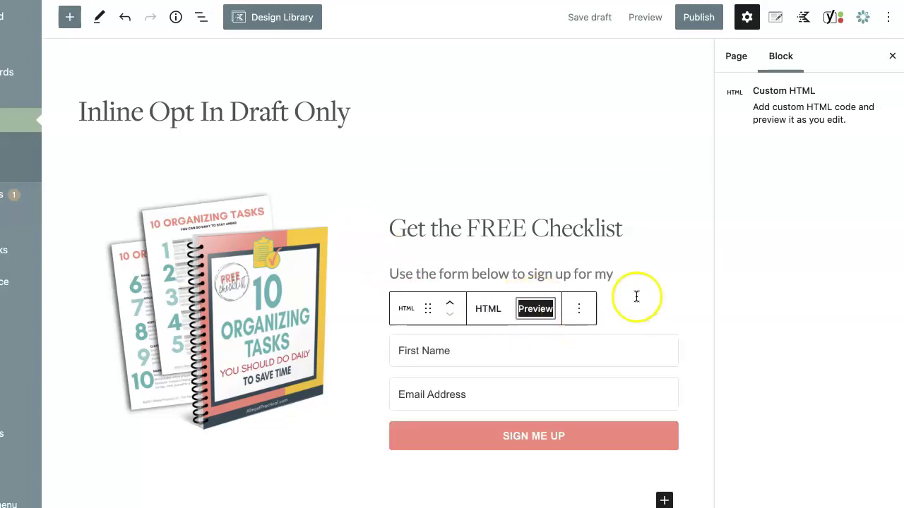
left_click(641, 279)
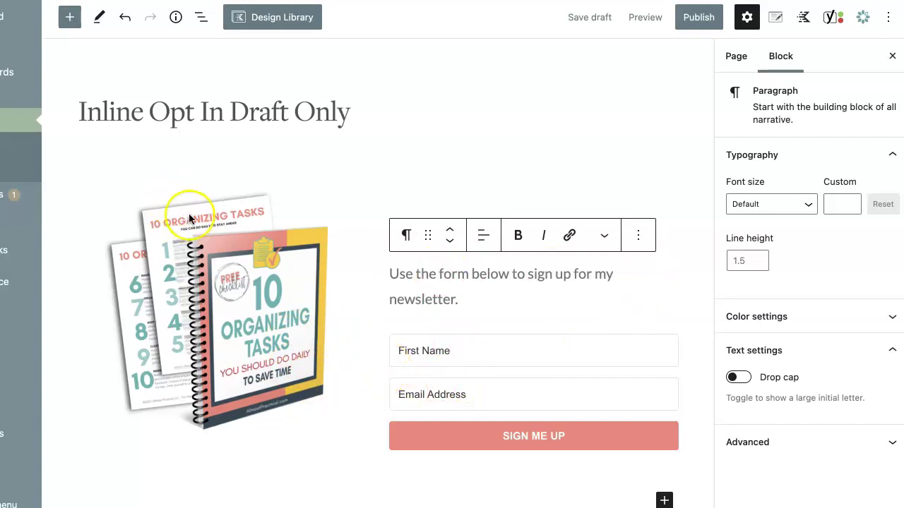
- Give the whole two-column block a custom solid turquoise background color, #39d5ca
left_click(151, 177)
mouse_move(95, 141)
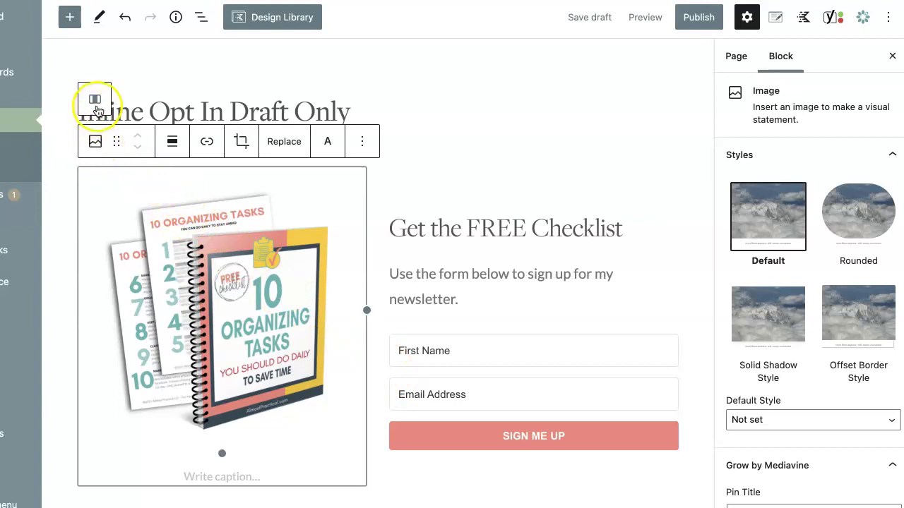
left_click(94, 111)
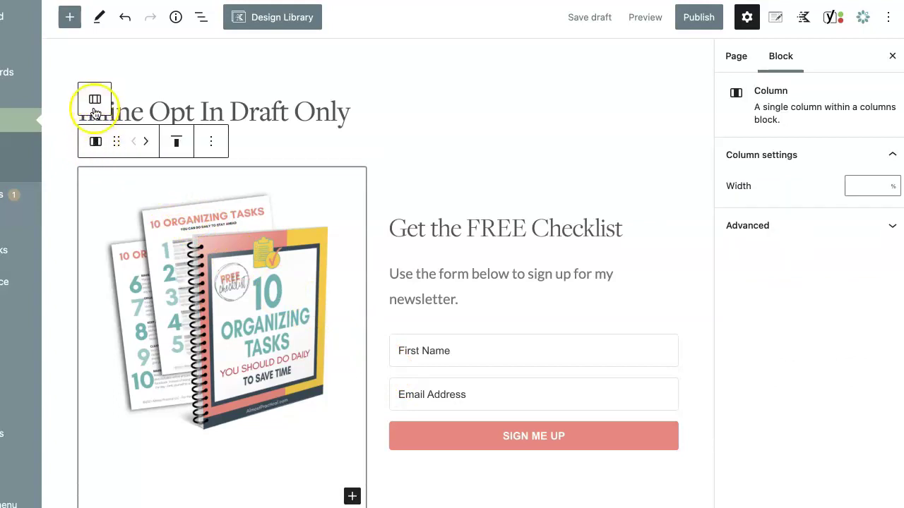
left_click(94, 99)
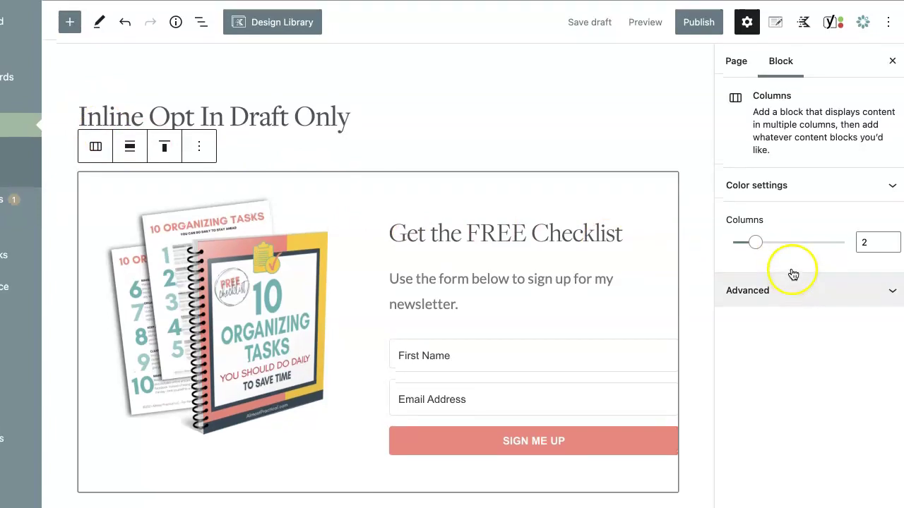
left_click(826, 179)
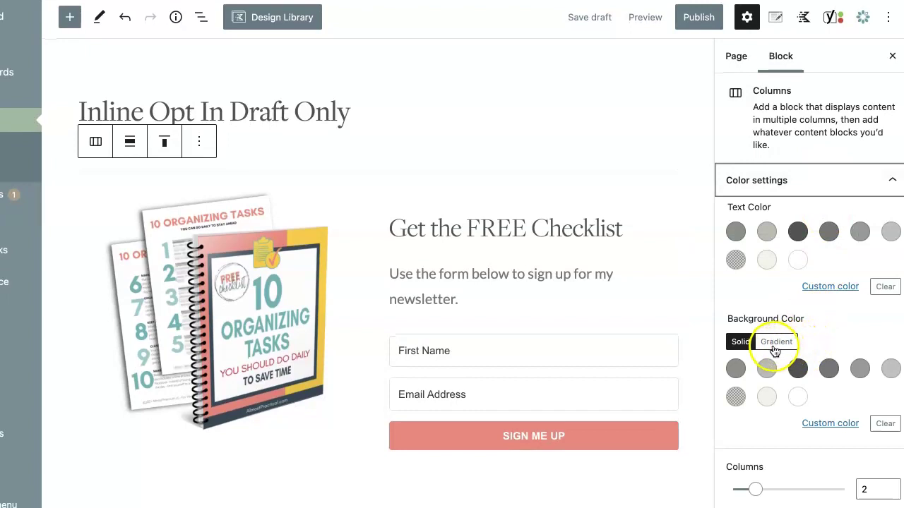
left_click(826, 426)
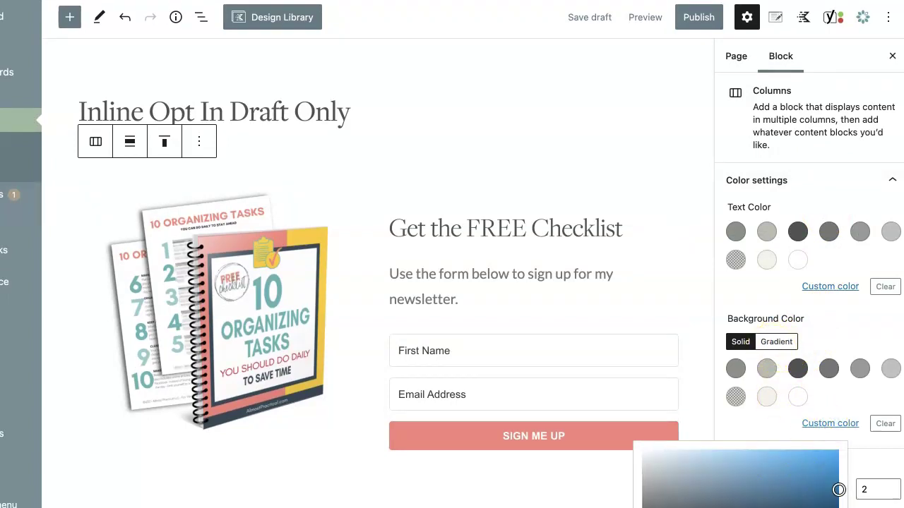
left_click(787, 468)
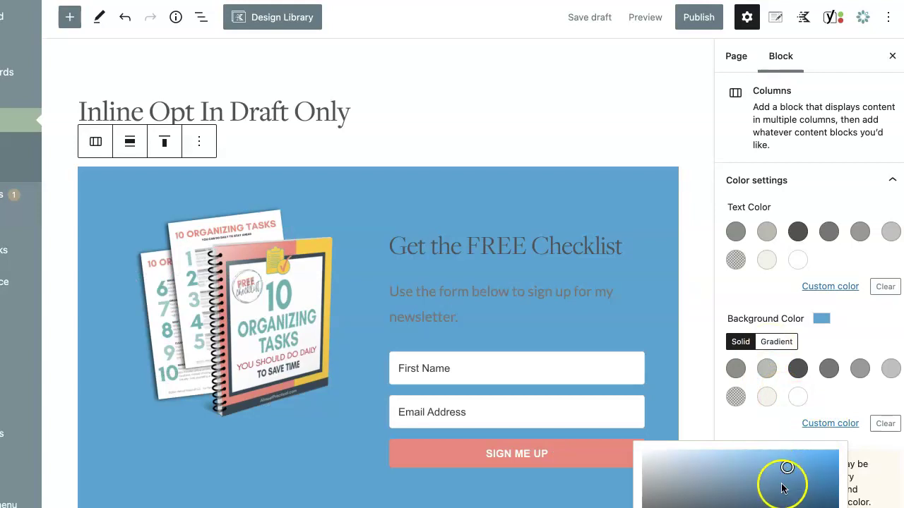
left_click_drag(762, 507, 741, 507)
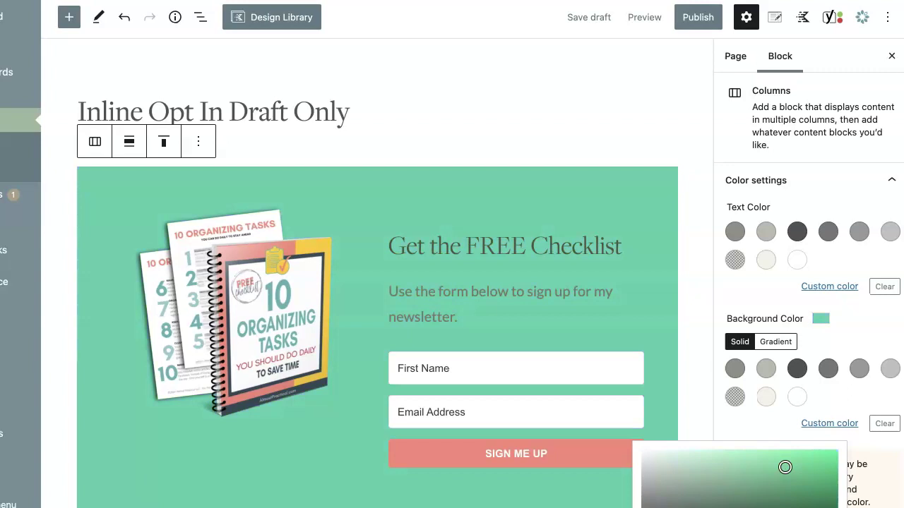
mouse_move(741, 507)
left_mouse_down()
mouse_move(707, 507)
mouse_move(830, 507)
mouse_move(682, 507)
mouse_move(734, 507)
left_mouse_up()
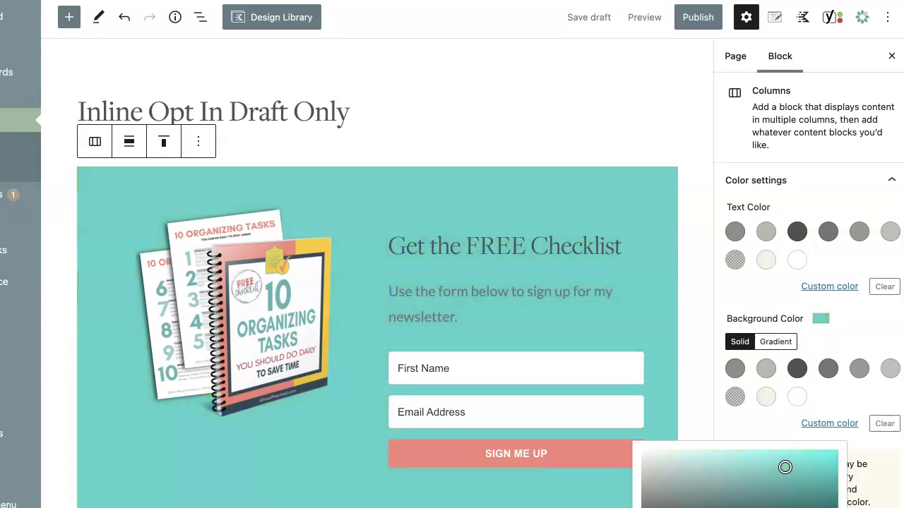
left_click(526, 91)
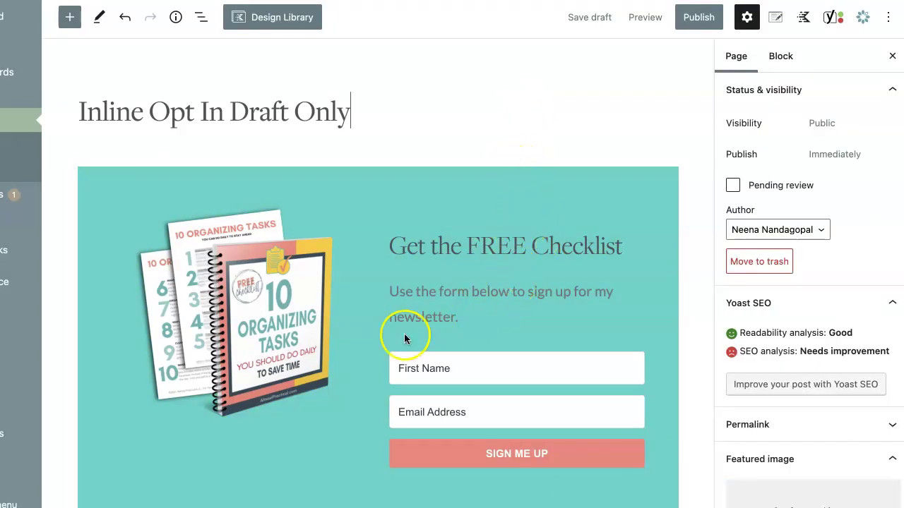
- Set the vertical alignment of the entire columns block to middle
left_click(290, 326)
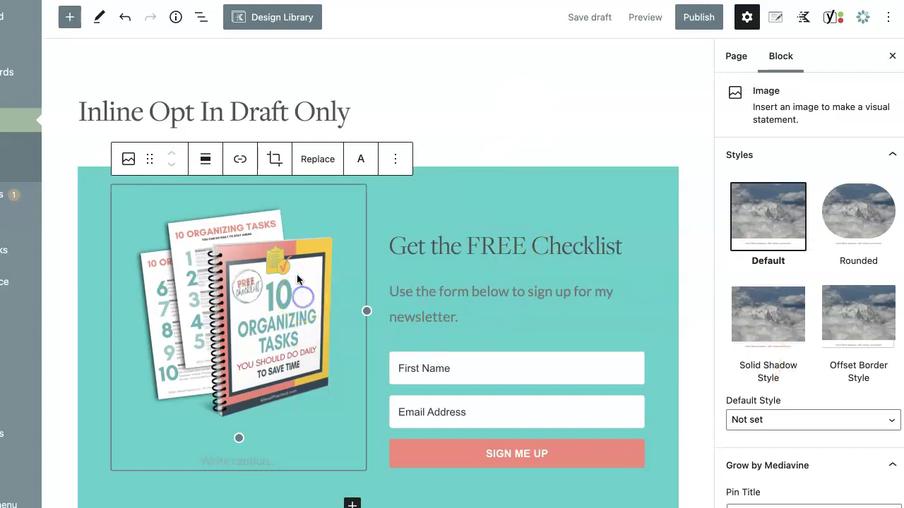
mouse_move(181, 161)
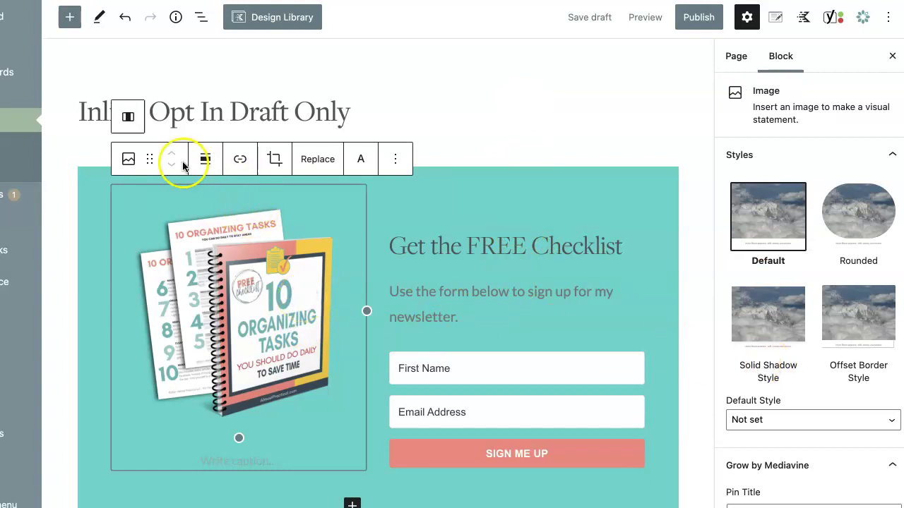
left_click(129, 126)
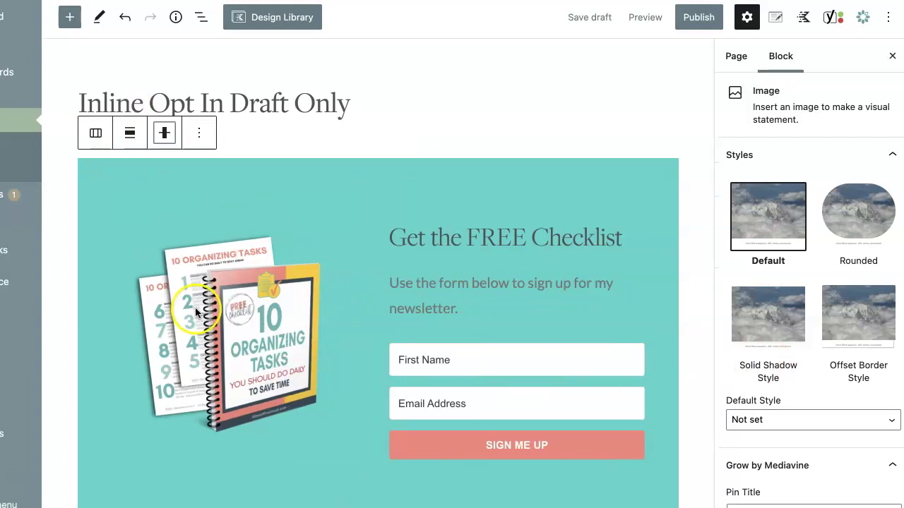
- Try top, middle and bottom vertical alignment on the columns block, finishing on middle alignment
left_click(172, 142)
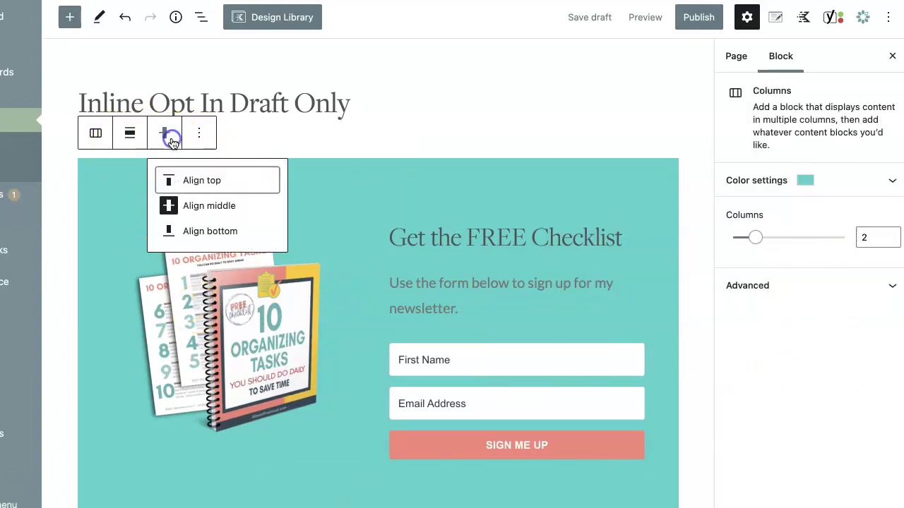
left_click(185, 181)
left_click(163, 134)
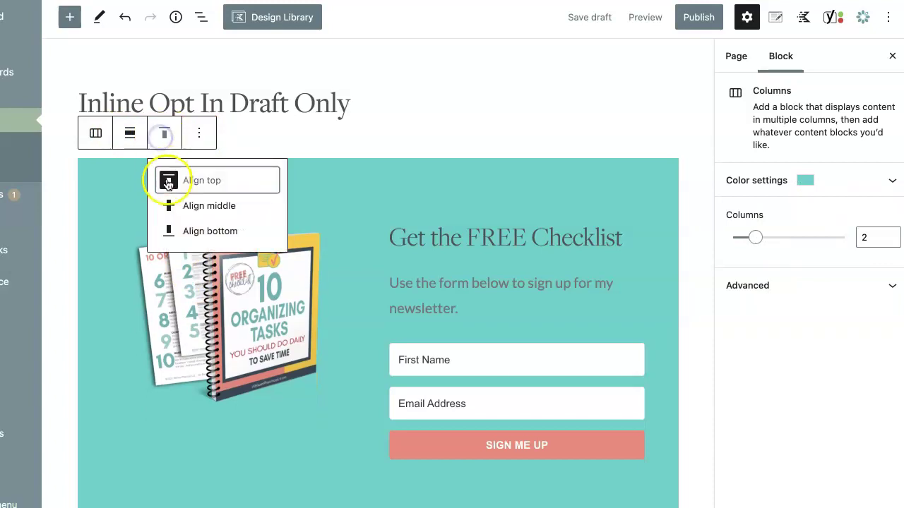
left_click(168, 202)
left_click(163, 134)
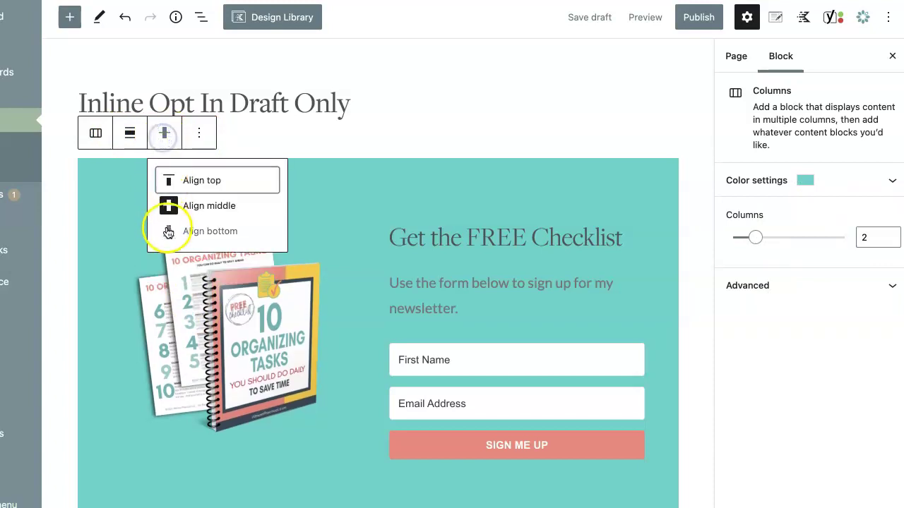
left_click(168, 232)
left_click(163, 134)
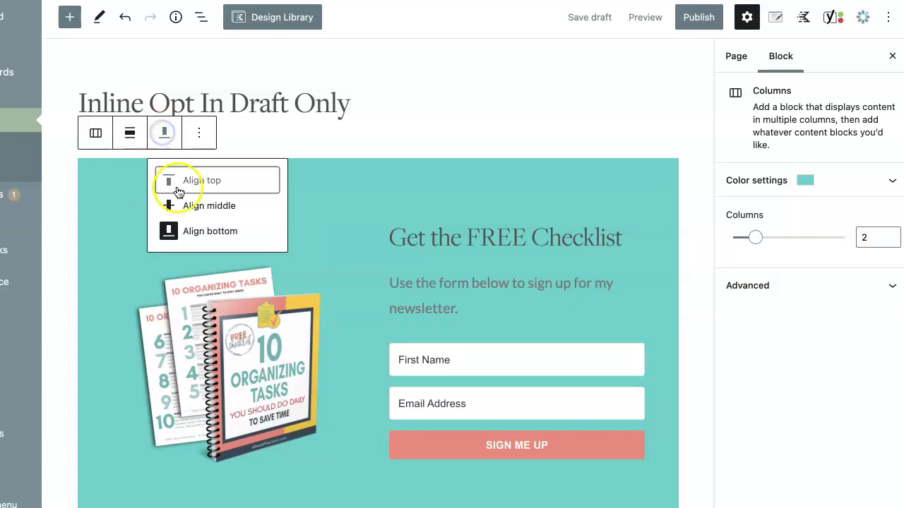
left_click(177, 204)
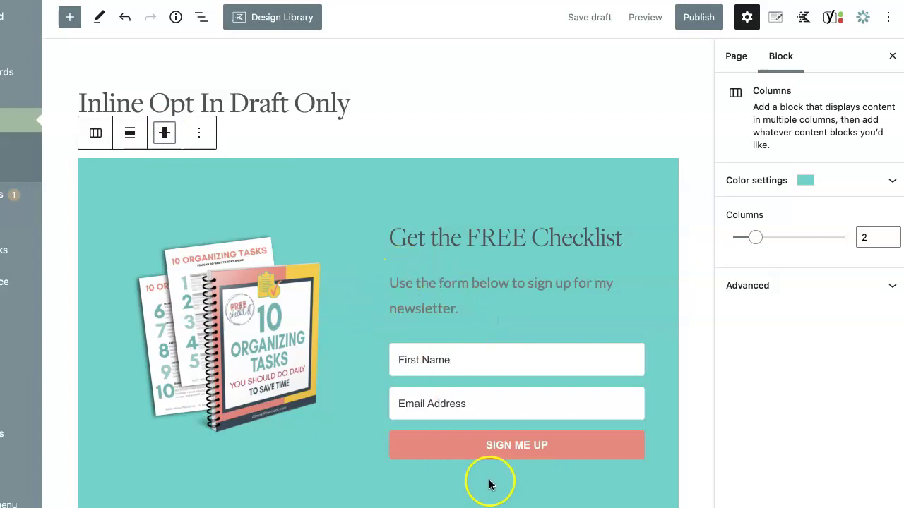
left_click(416, 492)
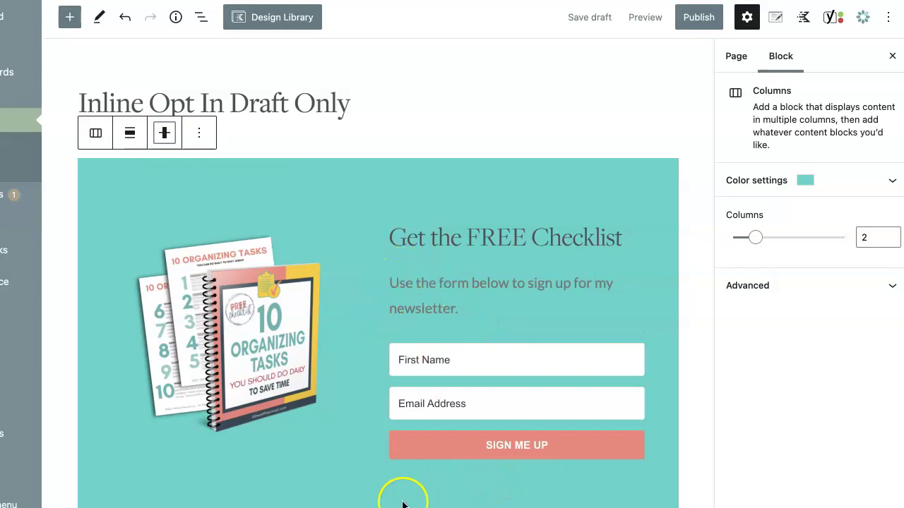
left_click(143, 313)
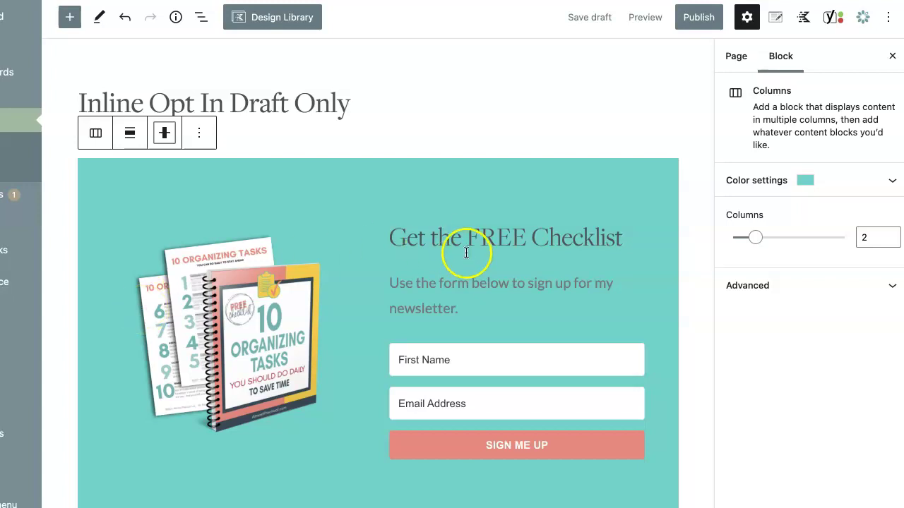
- Set the text color of both the "Get the FREE Checklist" heading and the newsletter paragraph to white
left_click(422, 234)
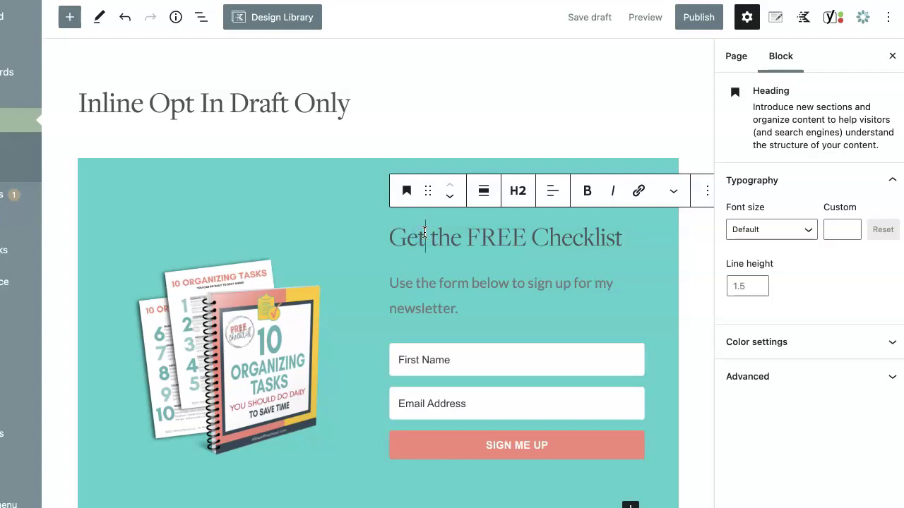
left_click(771, 339)
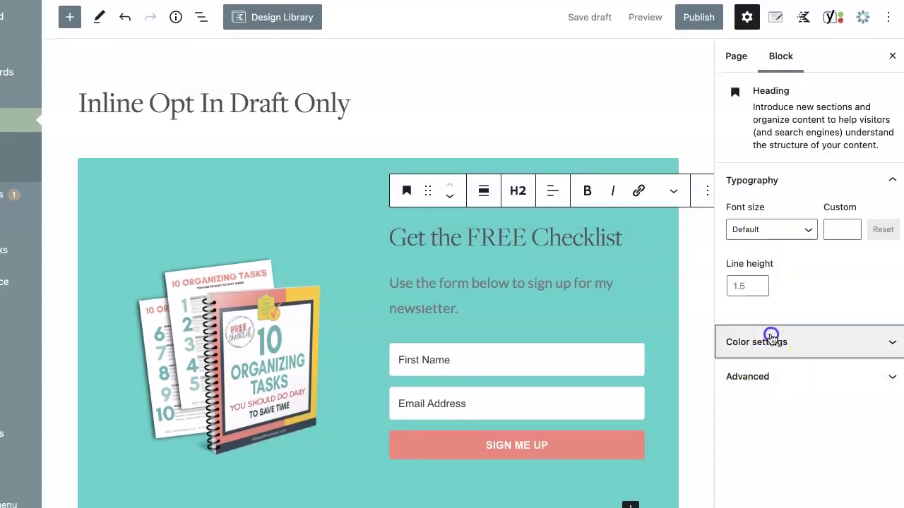
left_click(795, 388)
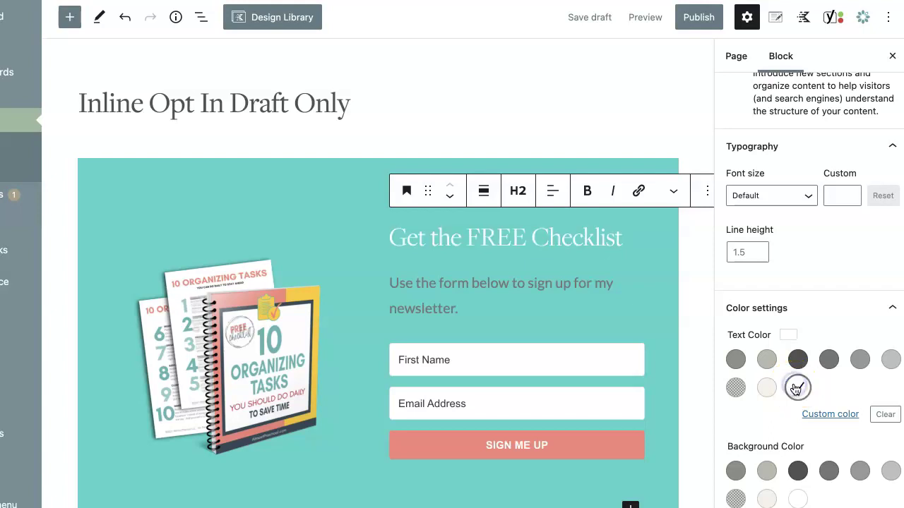
left_click(479, 286)
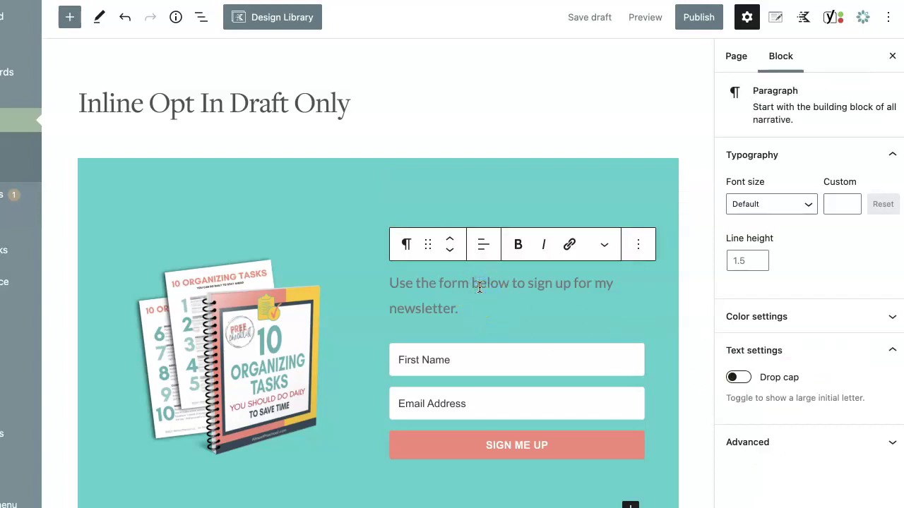
left_click(811, 316)
left_click(797, 387)
left_click(333, 251)
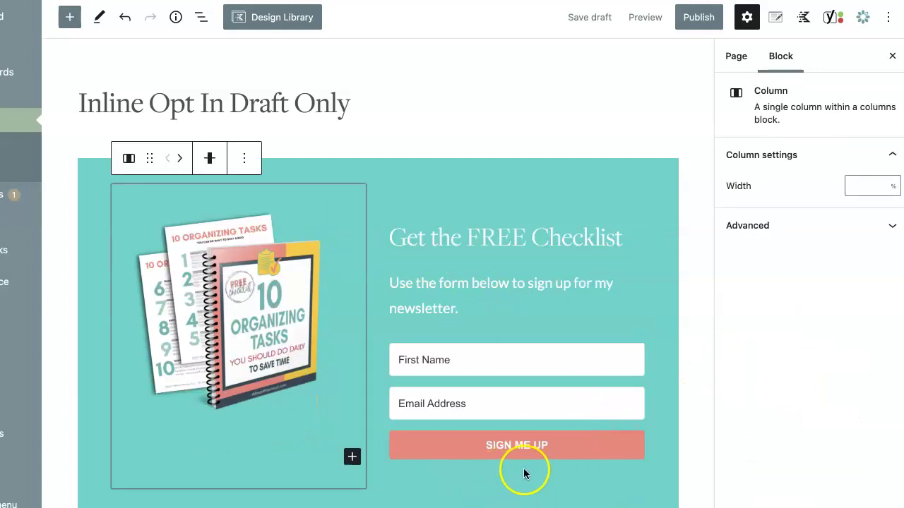
left_click(531, 420)
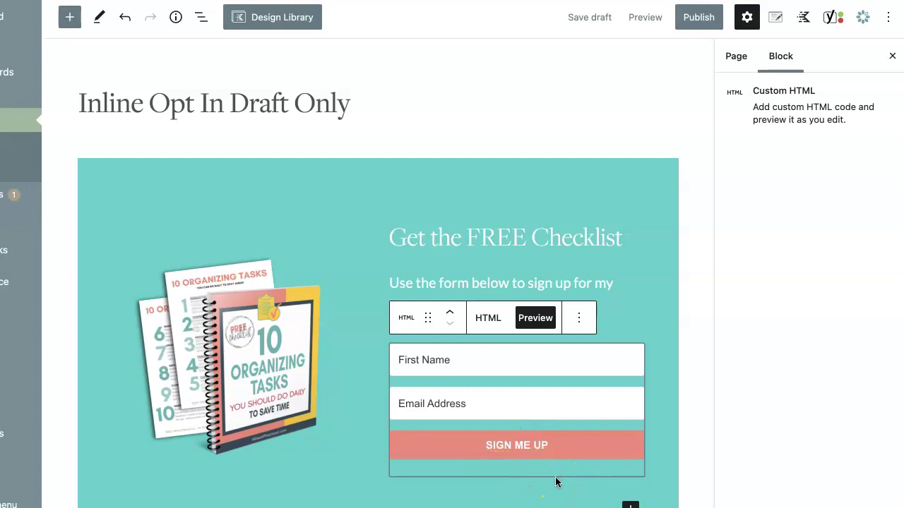
left_click(292, 233)
left_click(297, 230)
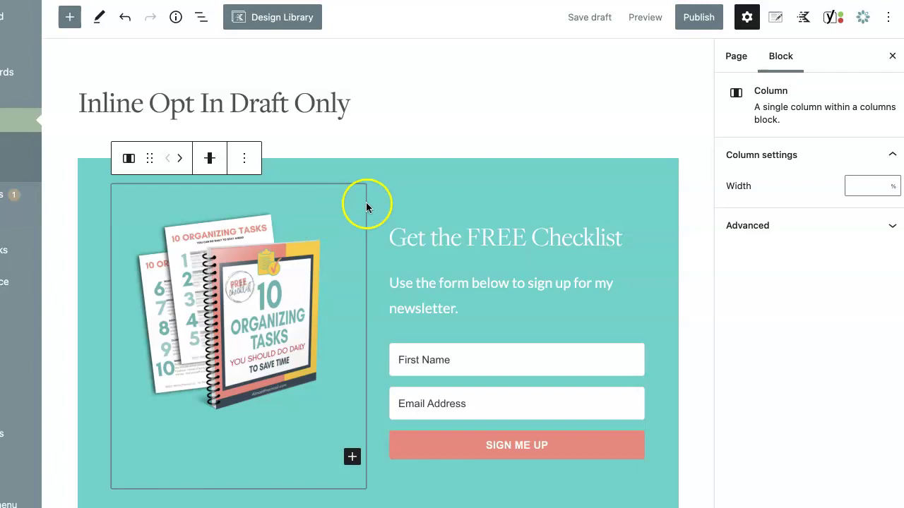
left_click(889, 19)
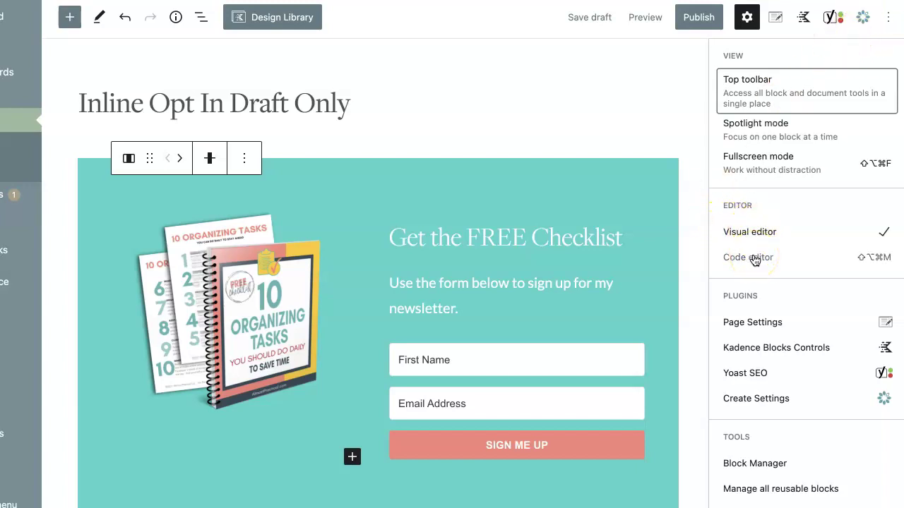
left_click(655, 101)
left_click(596, 20)
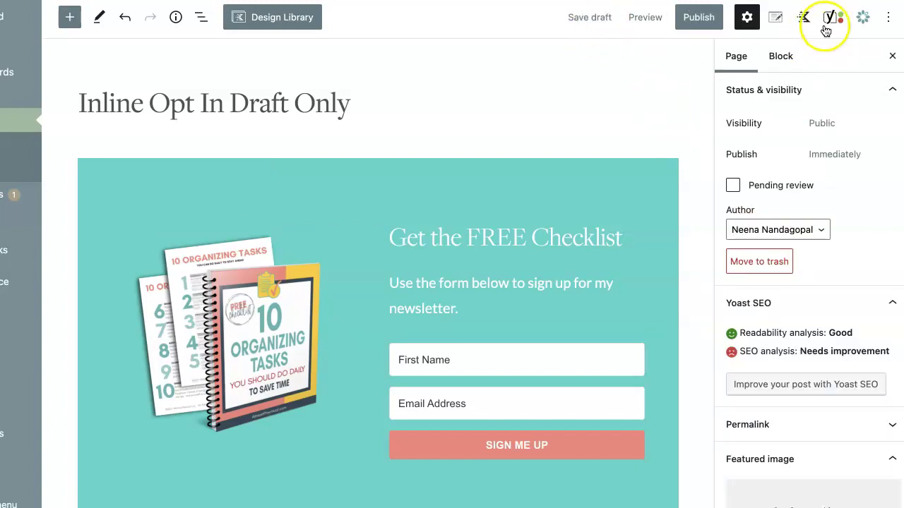
- Switch the page from the visual editor to the code editor and look through the opt-in section's markup
left_click(887, 17)
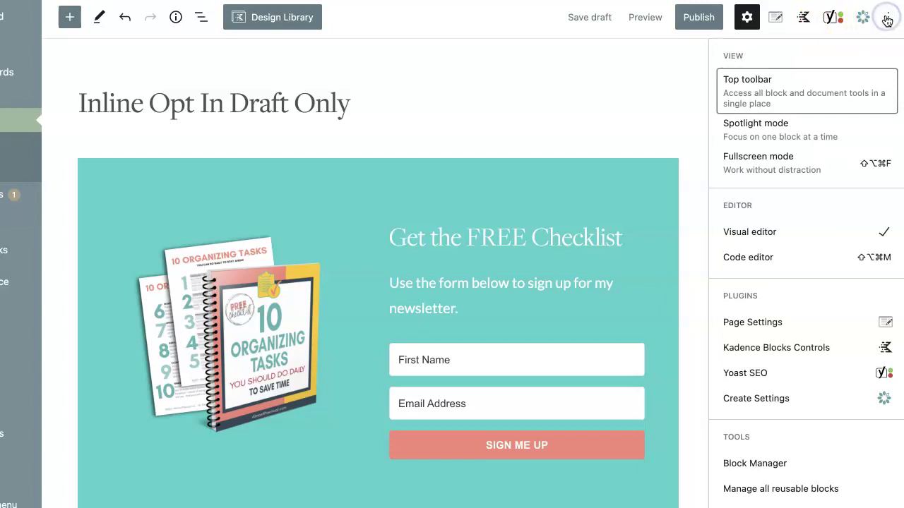
left_click(768, 259)
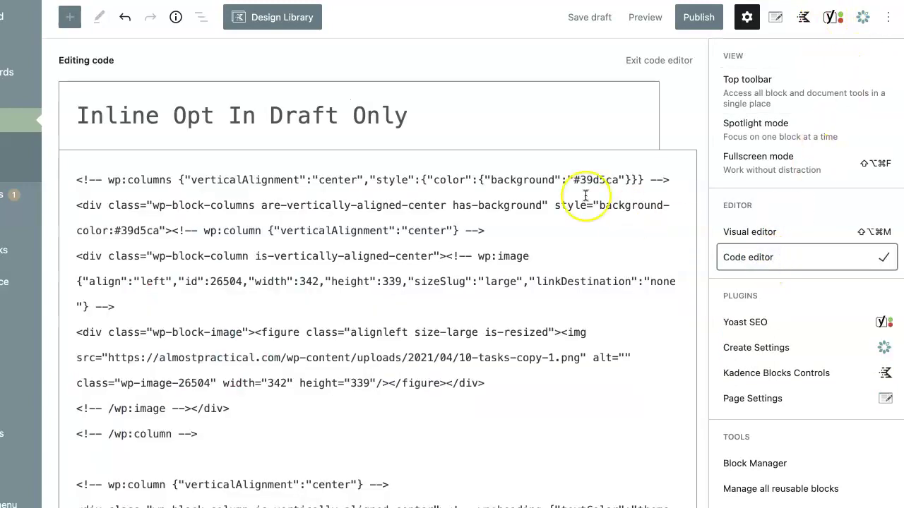
scroll(588, 125, "down", 10)
scroll(585, 196, "down", 3)
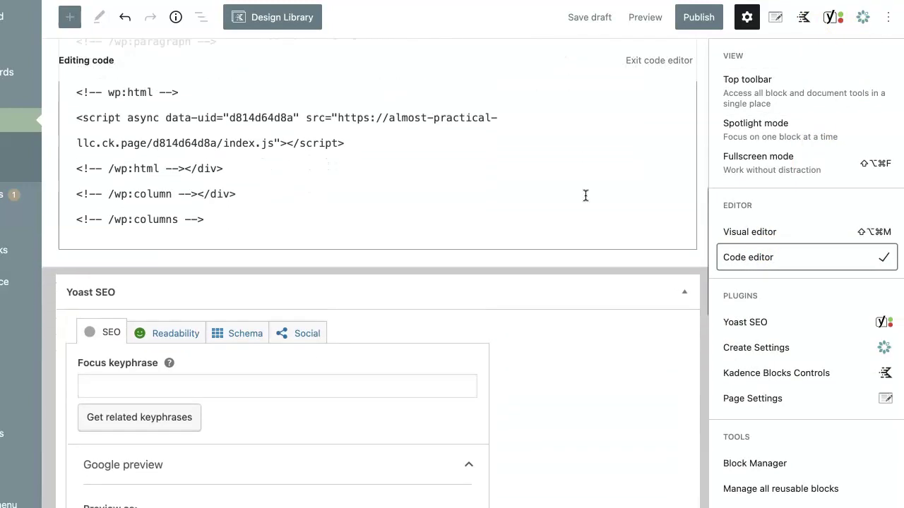
scroll(585, 195, "up", 15)
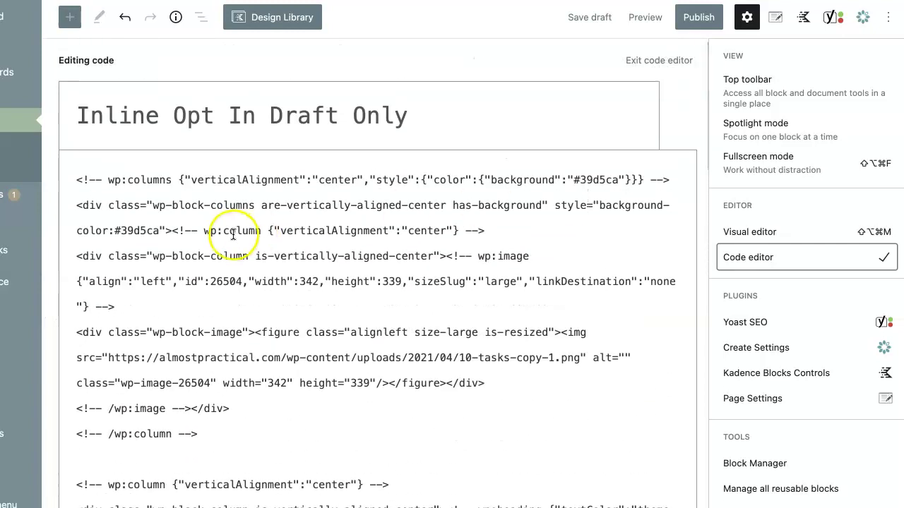
- Copy the page's entire block code, from the opening wp:columns comment to the closing one
left_click(76, 178)
left_click_drag(76, 179, 299, 430)
right_click(163, 104)
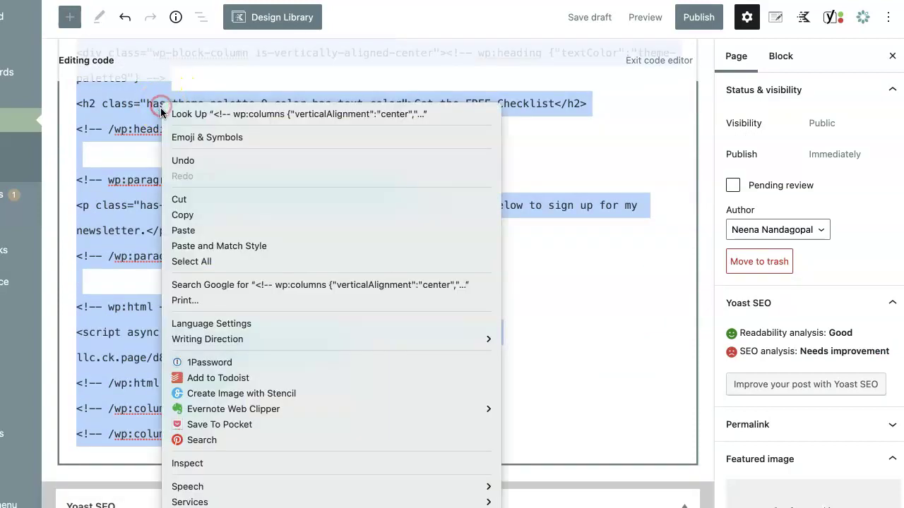
left_click(177, 215)
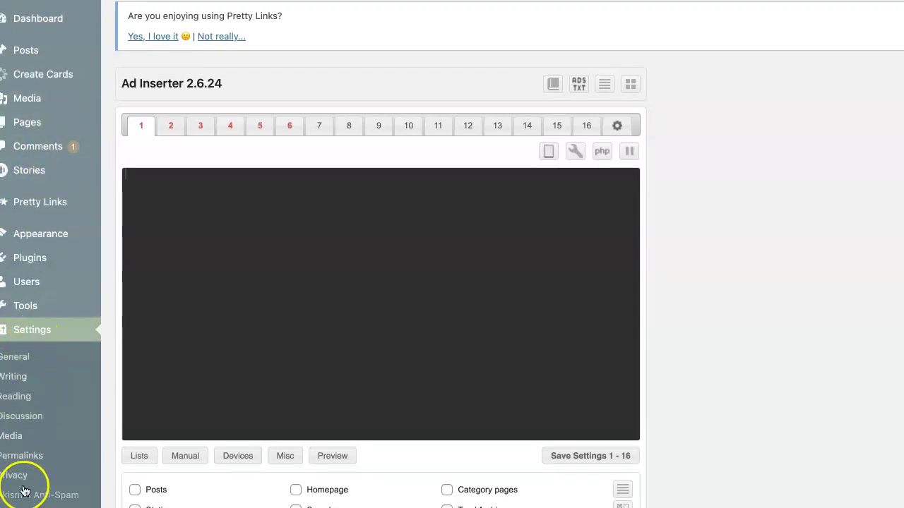
- Paste the copied opt-in block code into Ad Inserter's block 1 and name the block "Inline Optin - Video"
scroll(29, 433, "down", 3)
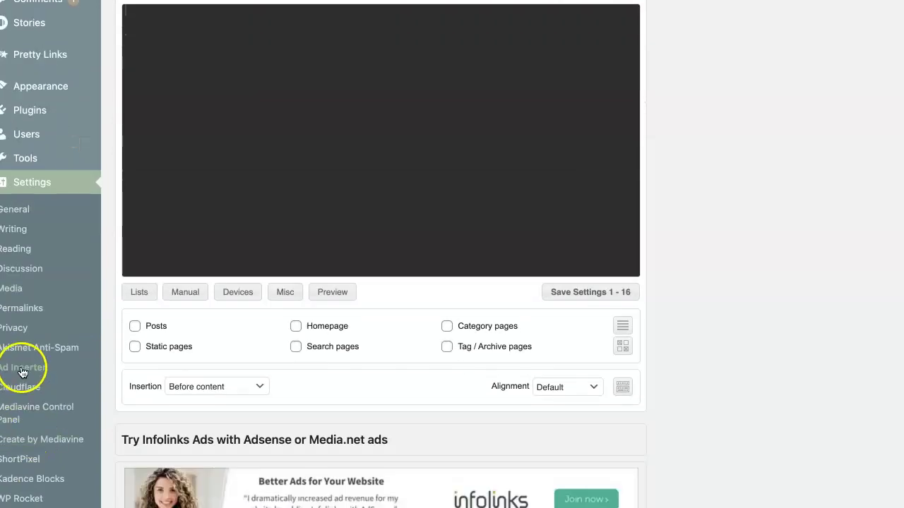
scroll(97, 353, "up", 3)
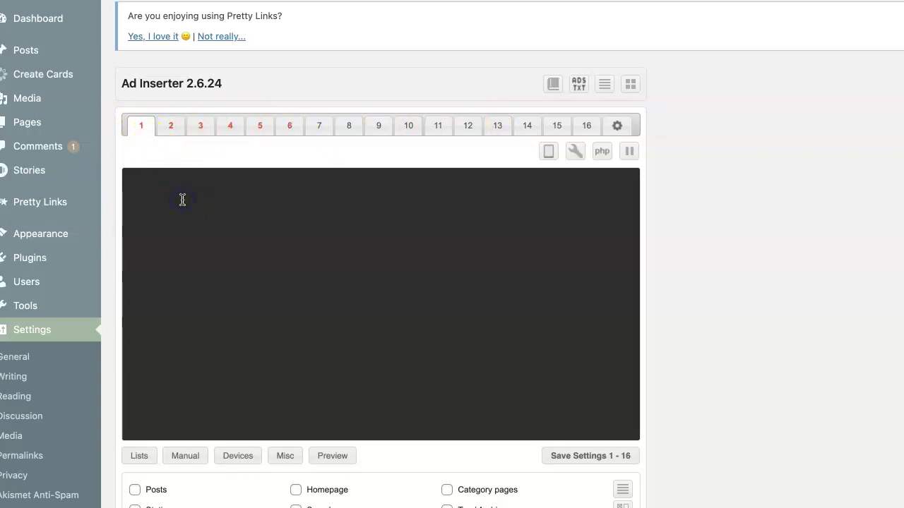
key("ctrl+v")
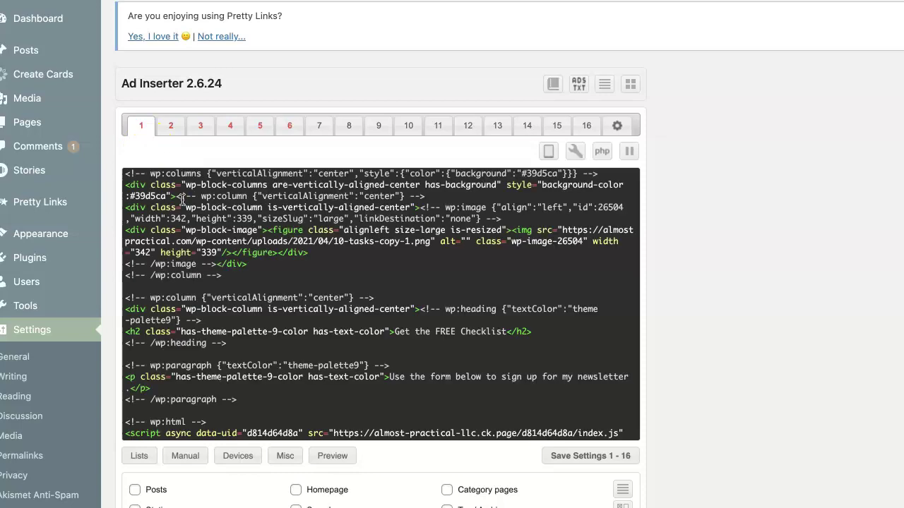
left_click(156, 151)
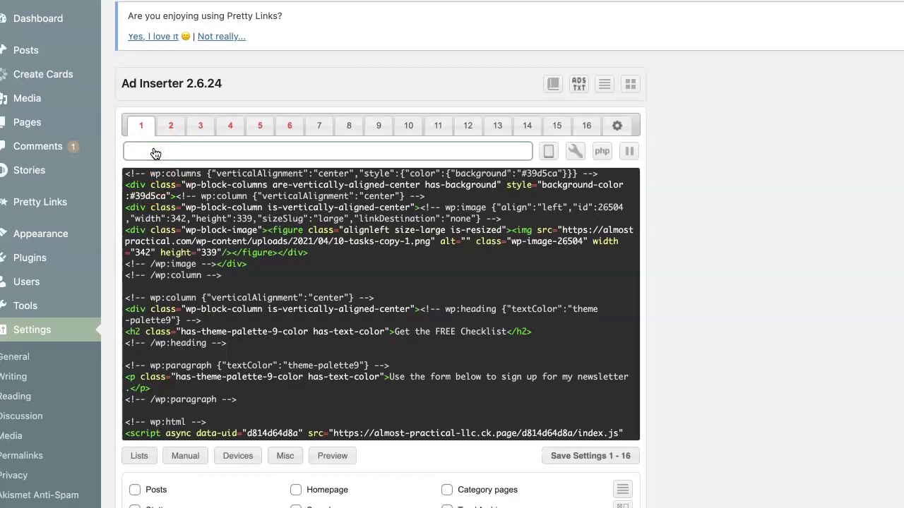
type("Inline Optin - Video")
- Enable the "Inline Optin - Video" block on posts and set its insertion to After paragraph
scroll(155, 154, "down", 3)
scroll(152, 151, "up", 2)
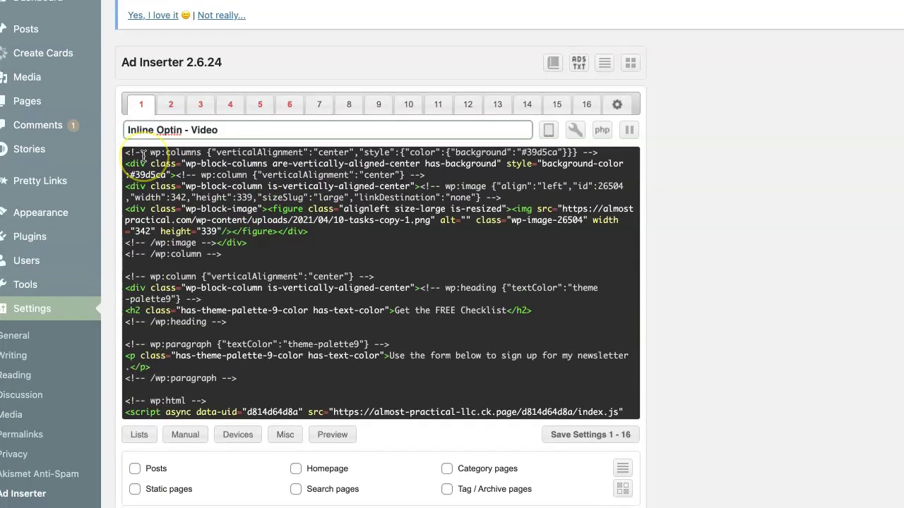
scroll(123, 377, "down", 3)
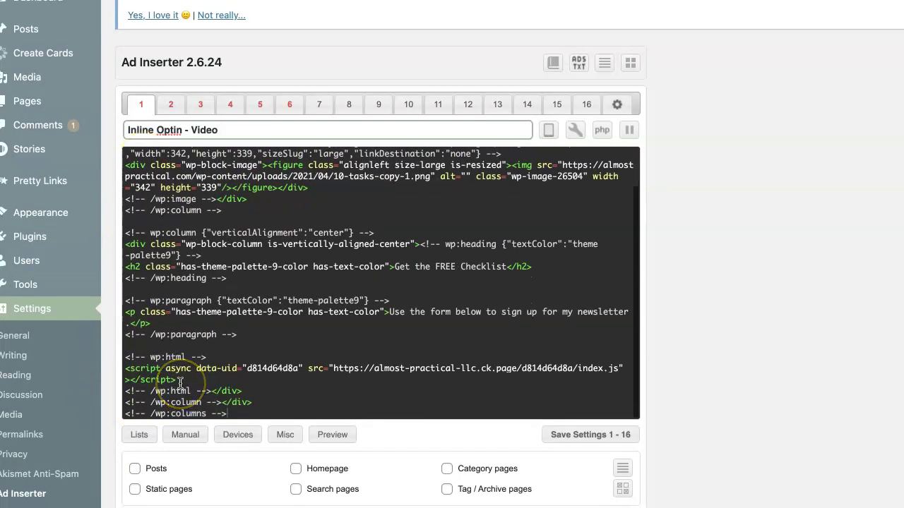
left_click(135, 470)
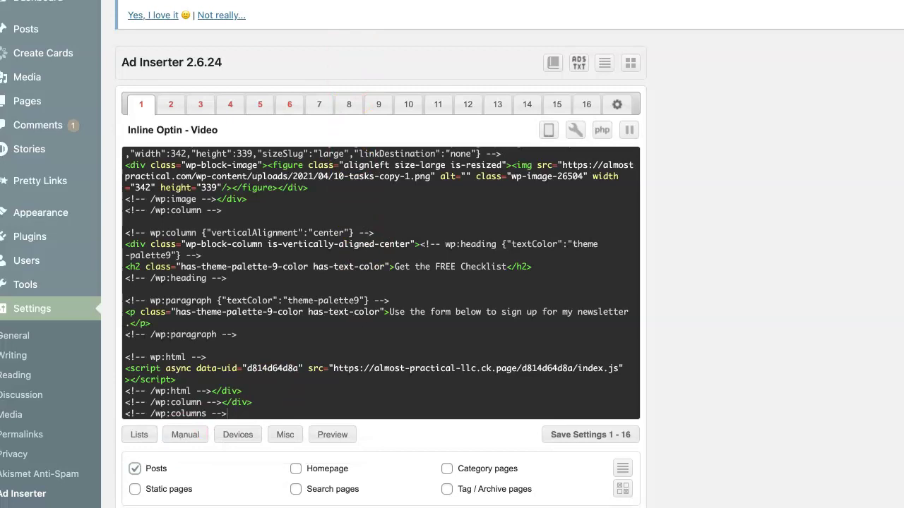
scroll(452, 283, "down", 3)
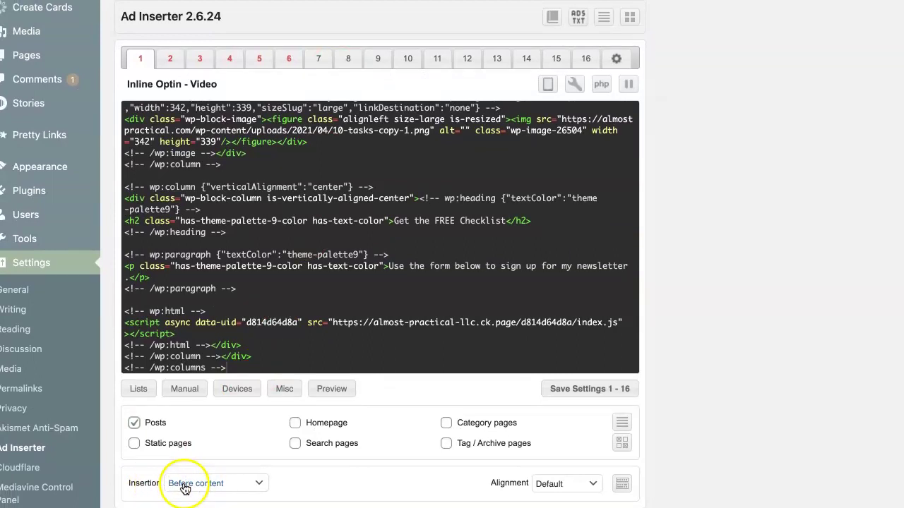
left_click(261, 485)
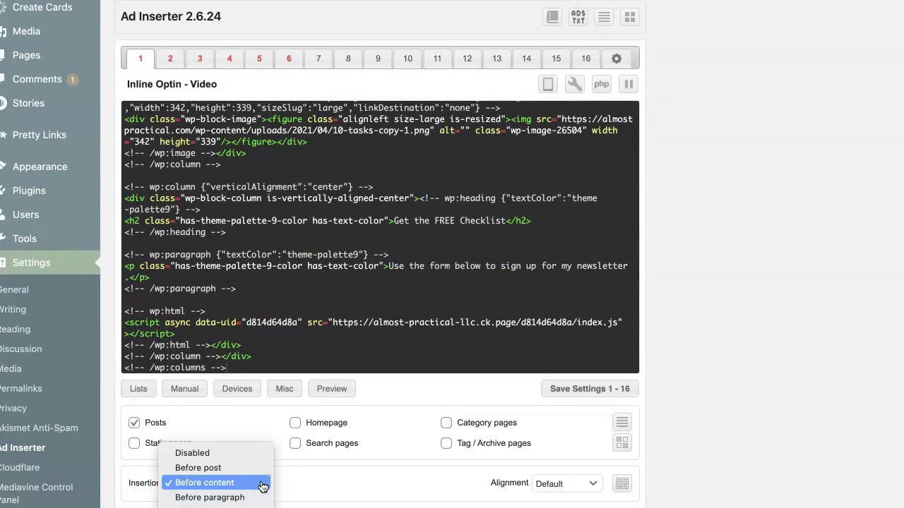
left_click(263, 483)
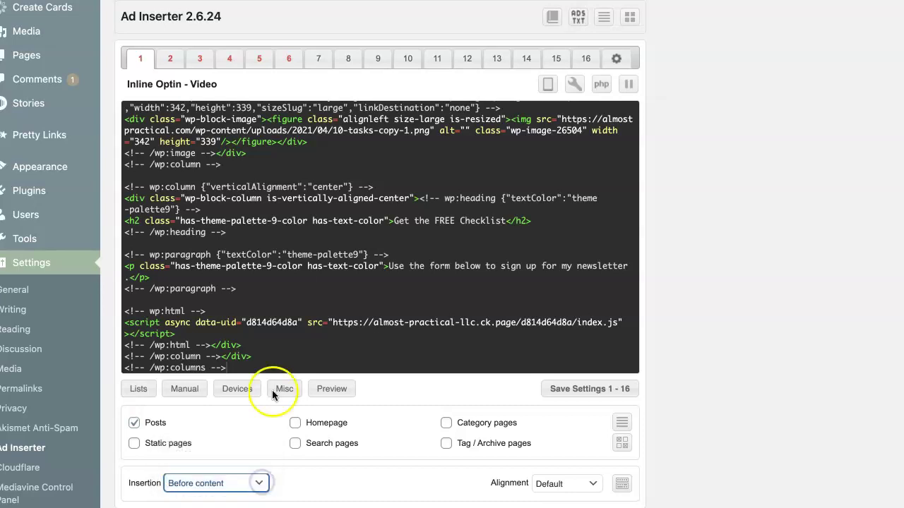
scroll(323, 282, "down", 2)
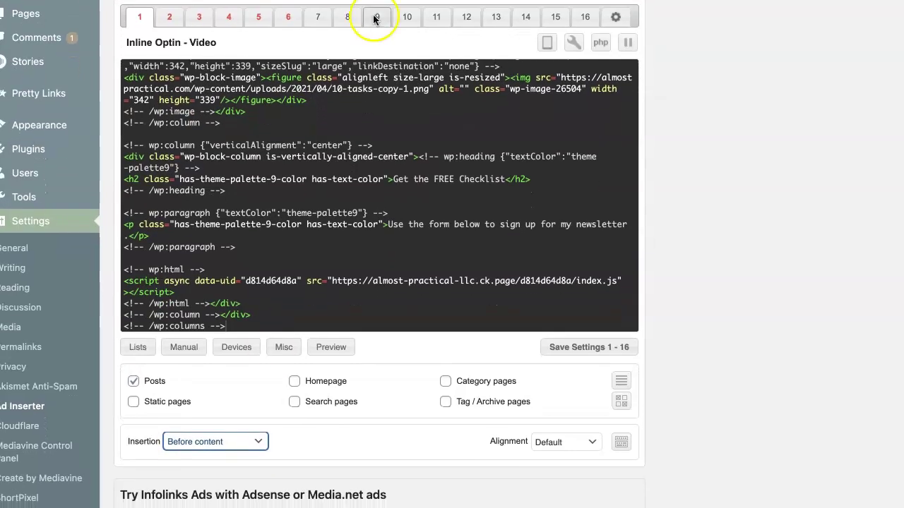
left_click(258, 442)
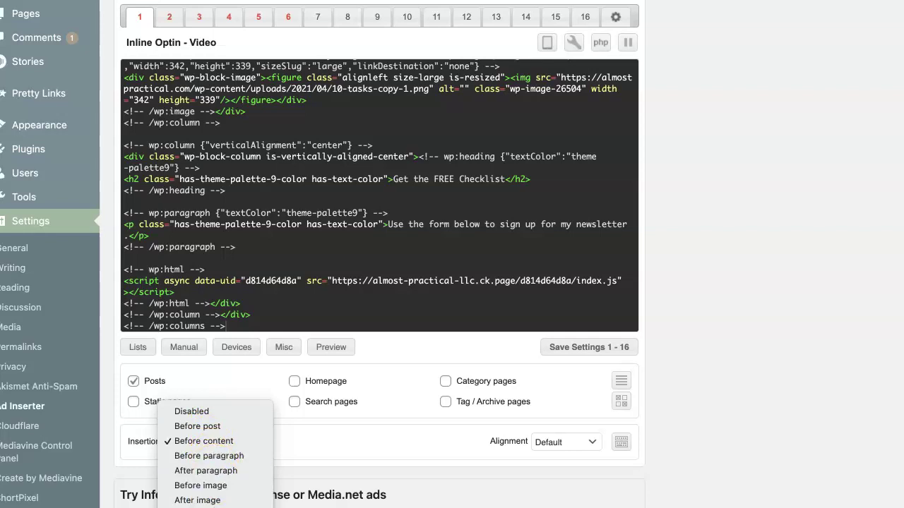
left_click(221, 470)
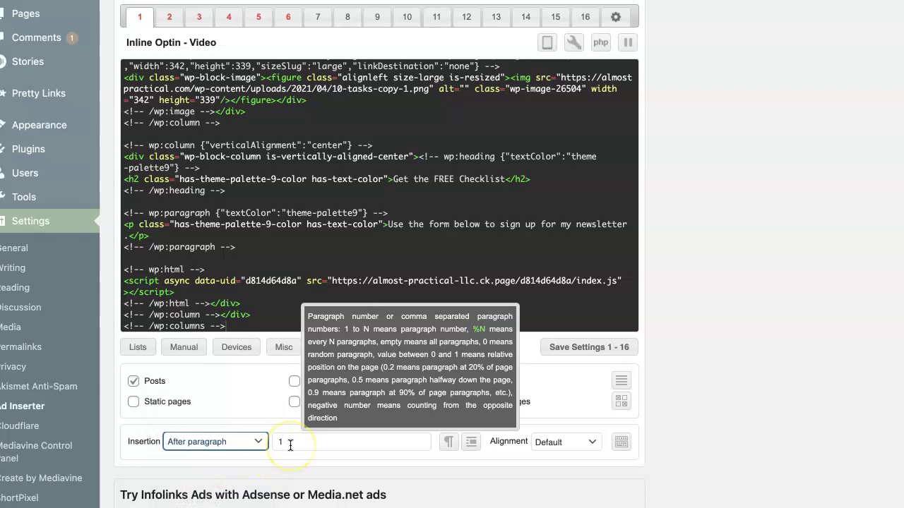
- Set the insertion paragraph number to 4 and save the settings for blocks 1 - 16
left_click(290, 446)
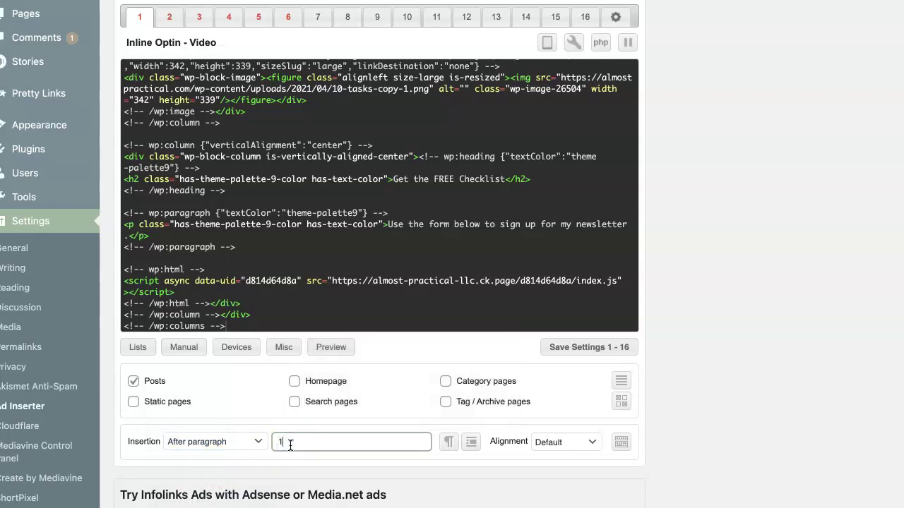
key("BackSpace")
type("4")
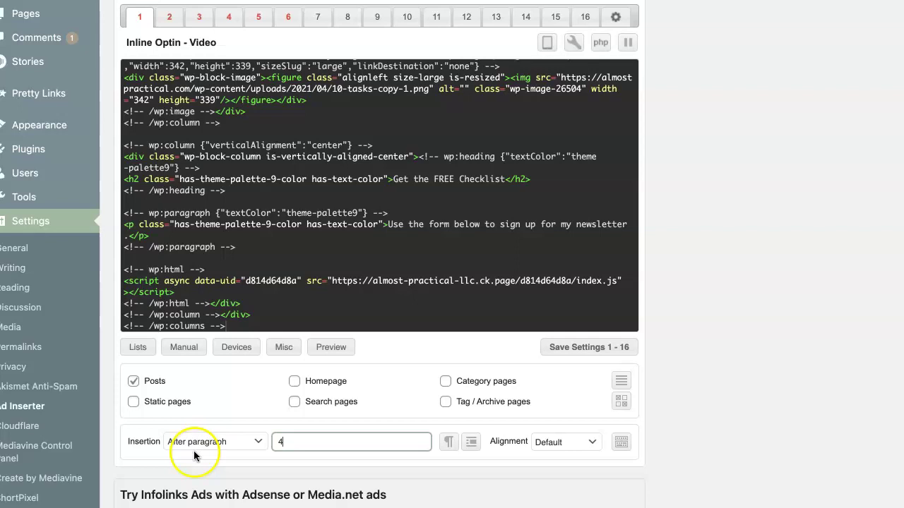
left_click(552, 353)
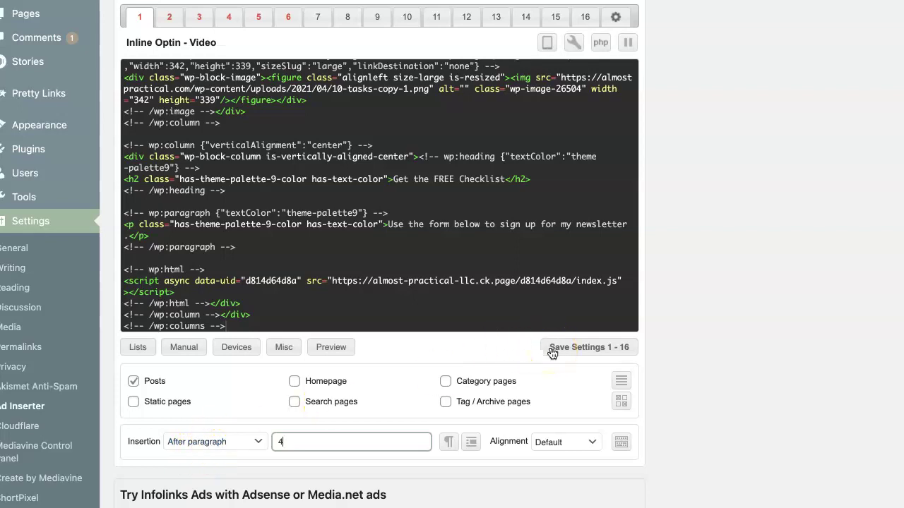
left_click(552, 353)
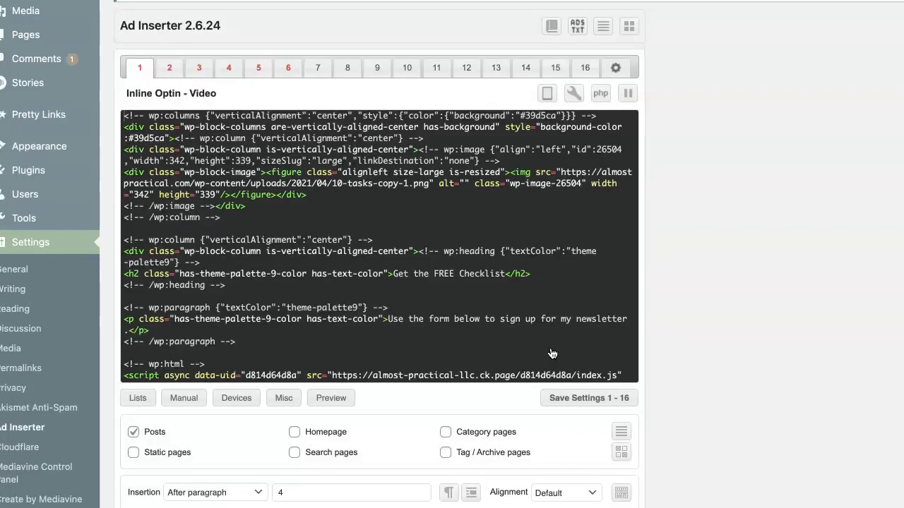
- Open the first post under Latest from the Blog on the live site and examine the opt-in sections within its content
left_click(542, 405)
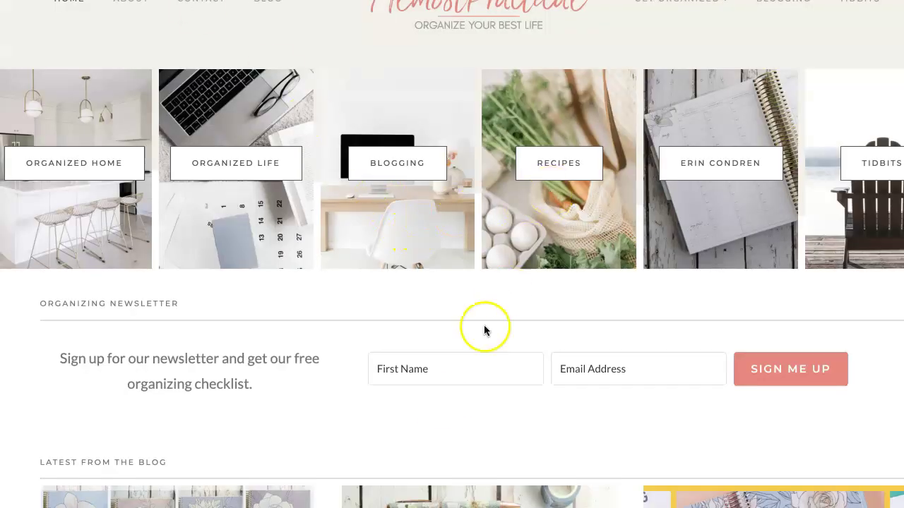
scroll(443, 385, "down", 5)
left_click(285, 355)
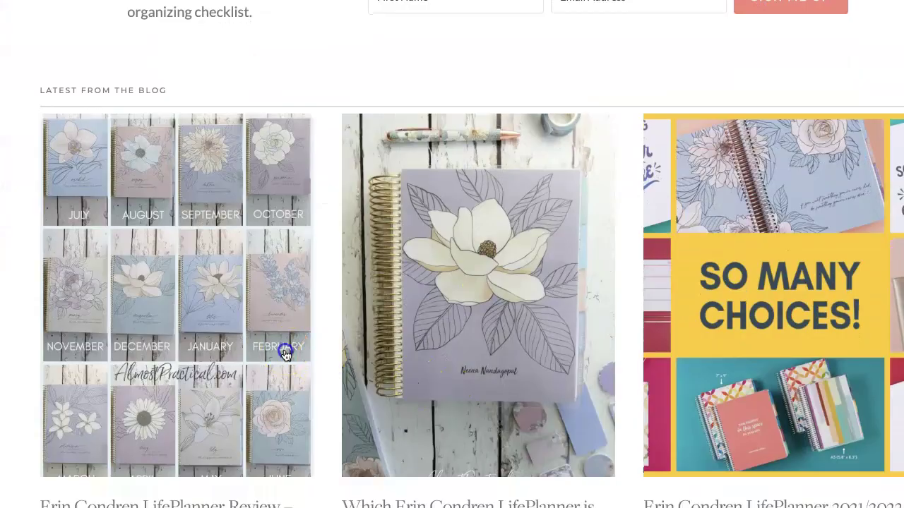
scroll(389, 353, "down", 8)
scroll(389, 346, "down", 10)
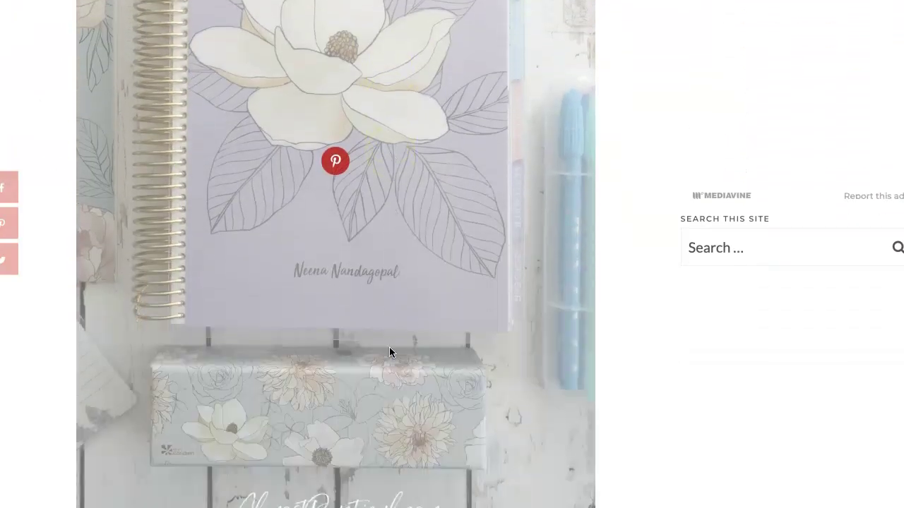
scroll(388, 347, "down", 5)
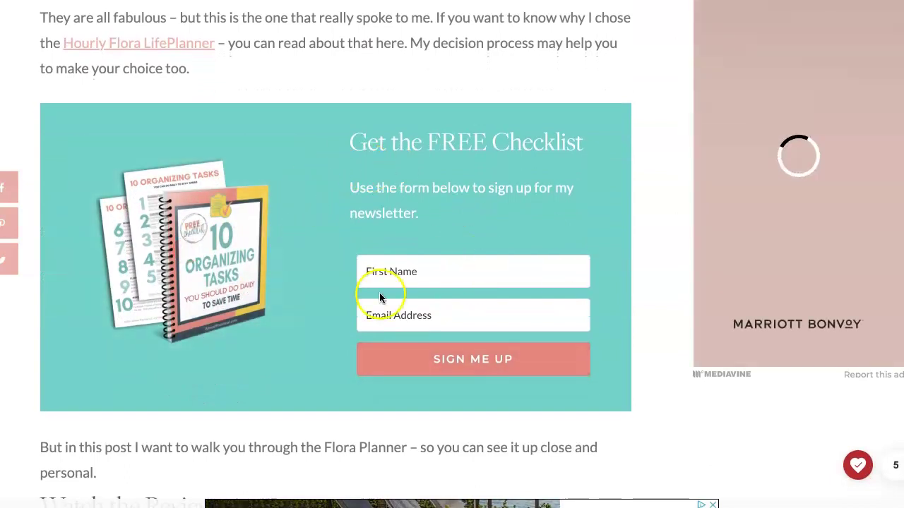
scroll(380, 296, "down", 7)
scroll(380, 297, "down", 4)
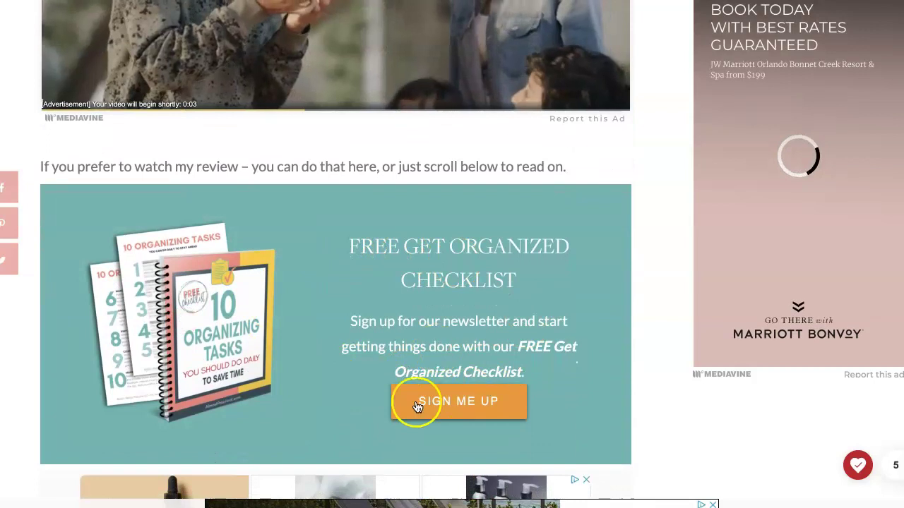
scroll(454, 384, "up", 10)
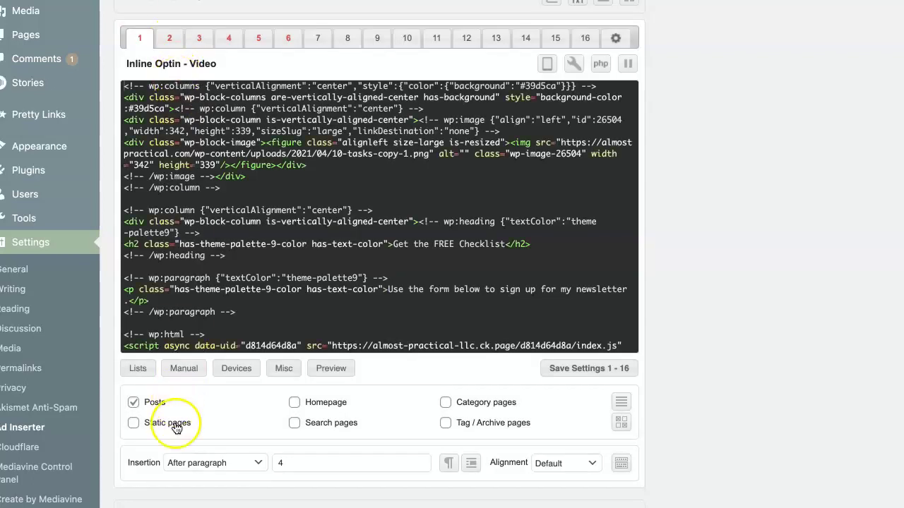
- Try to turn off the "Inline Optin - Video" block on posts and save the Ad Inserter settings
left_click(134, 403)
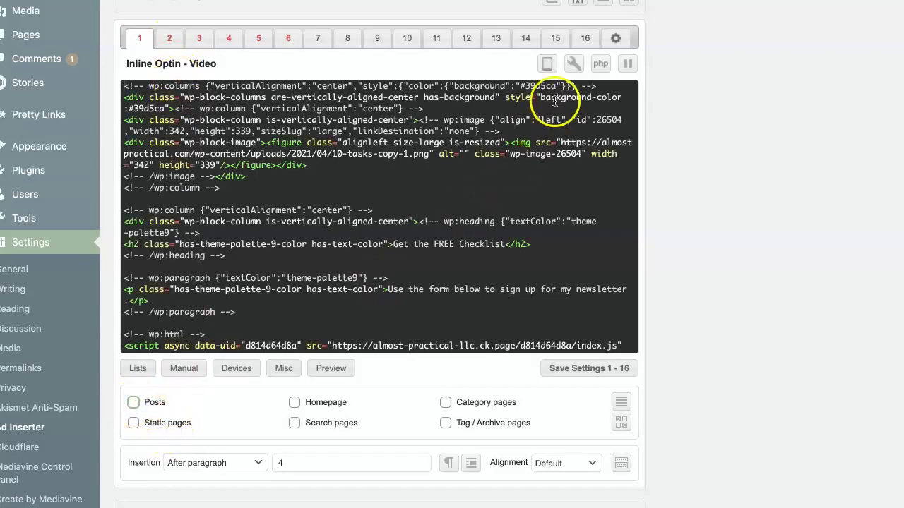
left_click(586, 368)
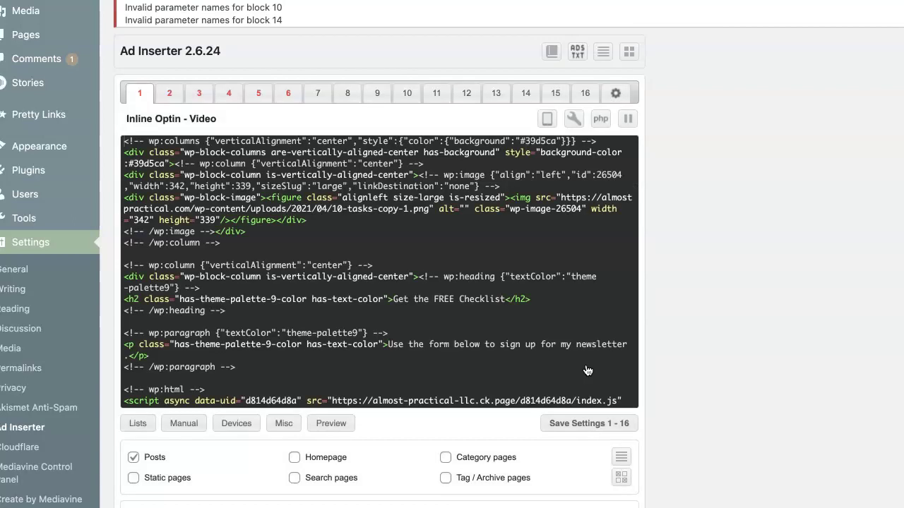
scroll(587, 361, "down", 1)
scroll(583, 329, "up", 1)
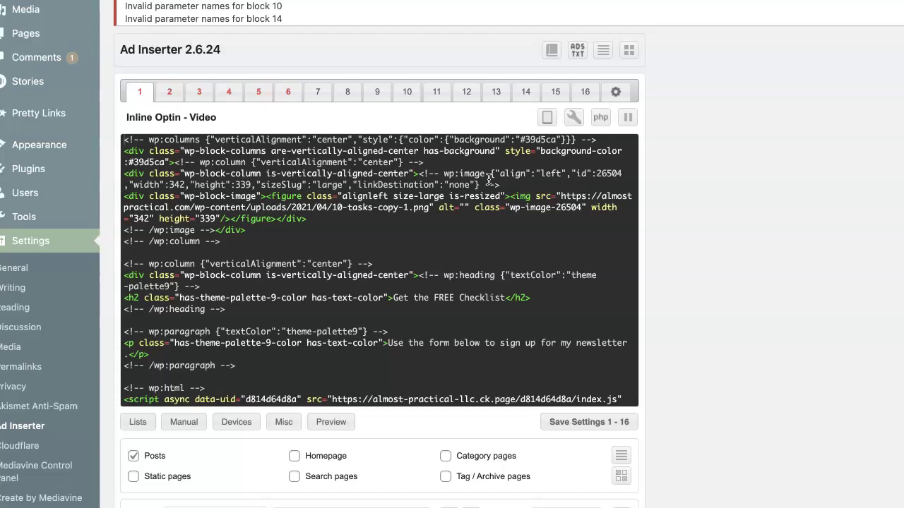
- Return to the "Inline Opt In Draft Only" page and switch it from the code editor to the visual editor
left_click(501, 143)
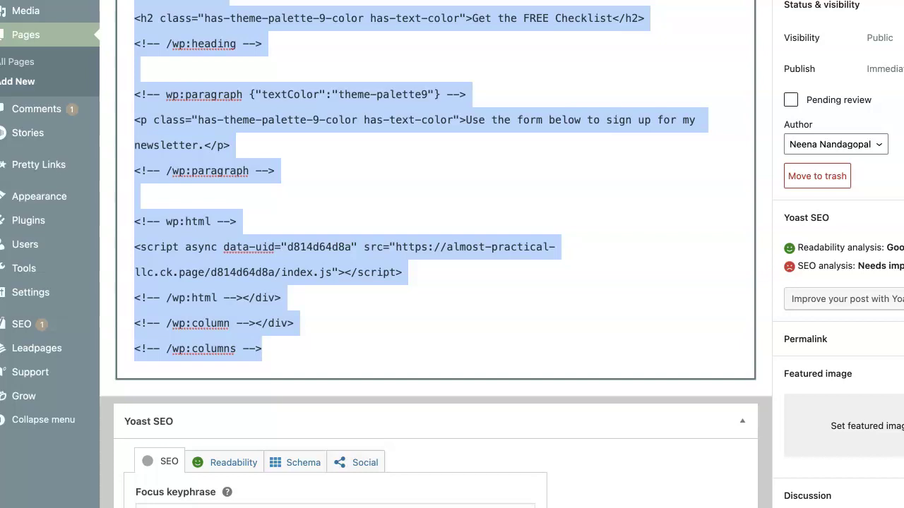
scroll(619, 238, "up", 6)
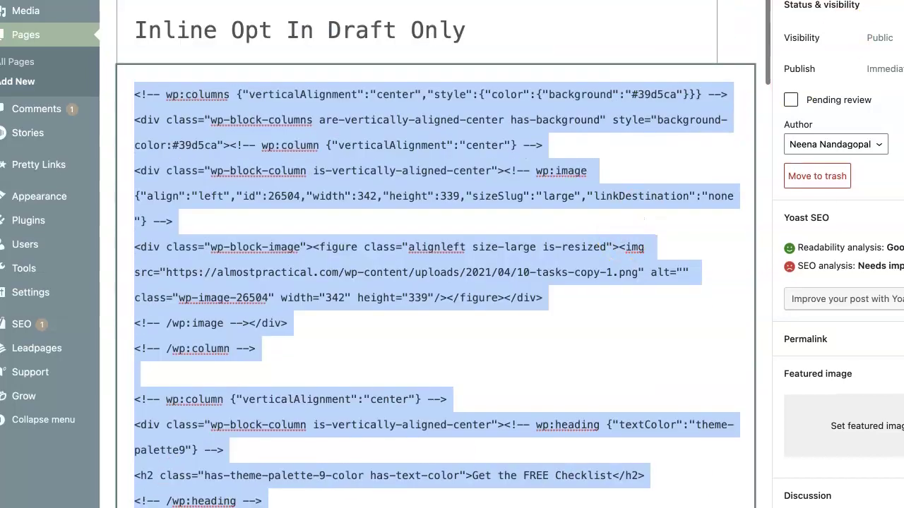
left_click(903, 1)
left_click(836, 145)
scroll(641, 132, "down", 2)
scroll(641, 132, "up", 2)
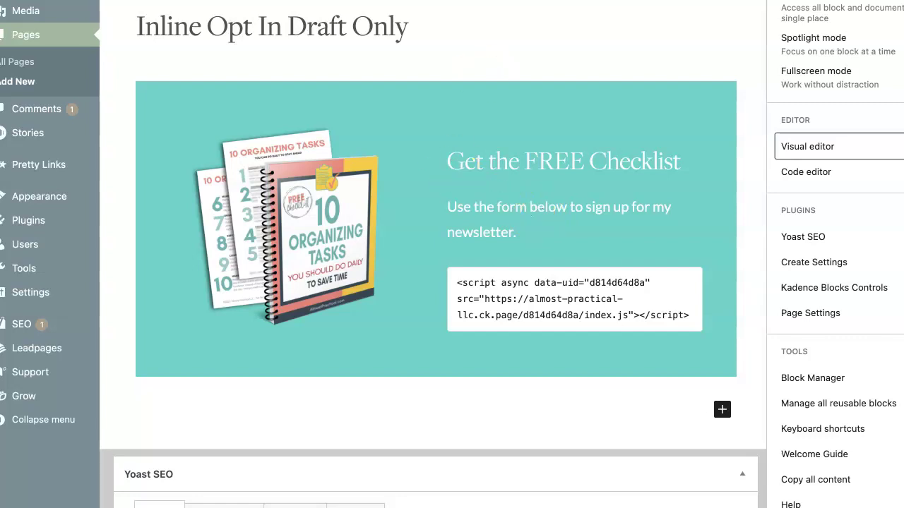
key("Escape")
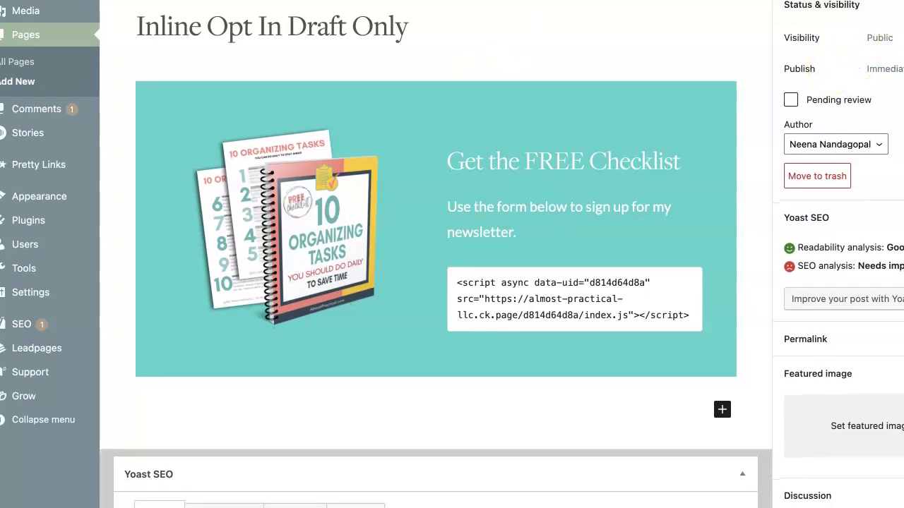
- Switch the draft page to the code editor and back to the visual editor
left_click(903, 1)
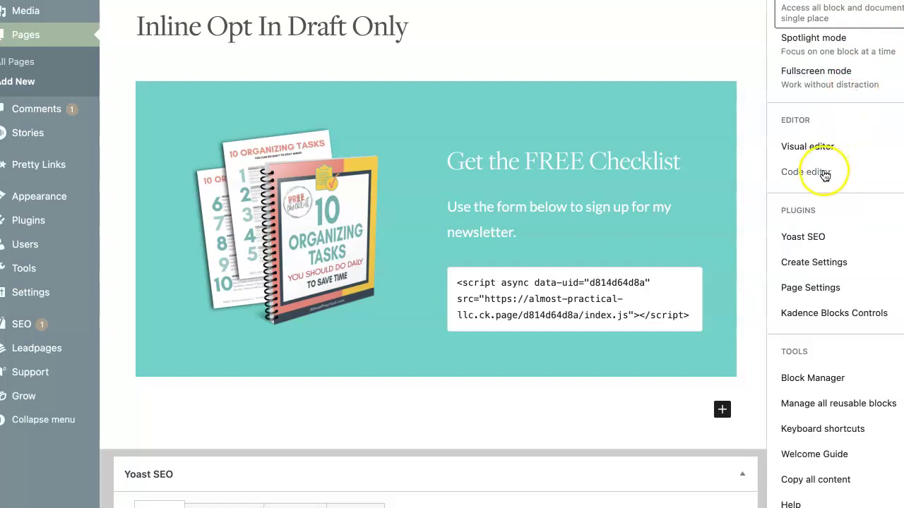
left_click(823, 173)
left_click(823, 148)
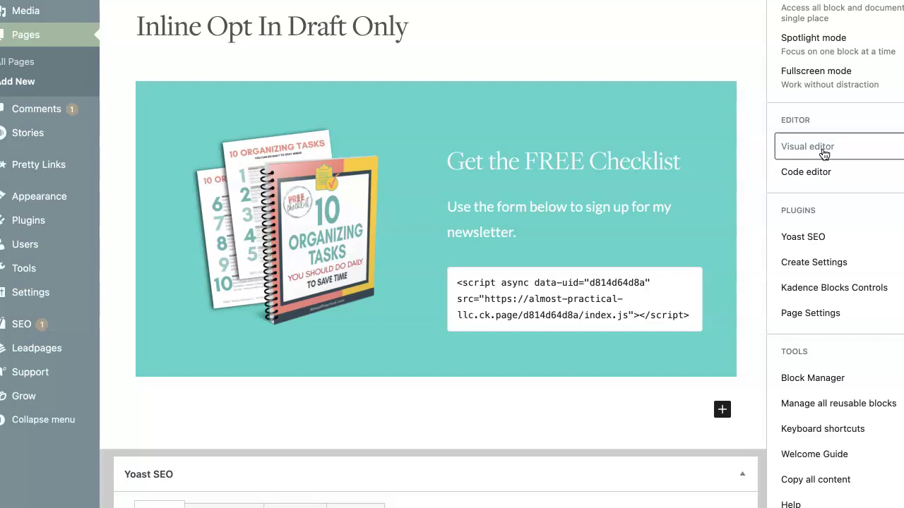
left_click(691, 47)
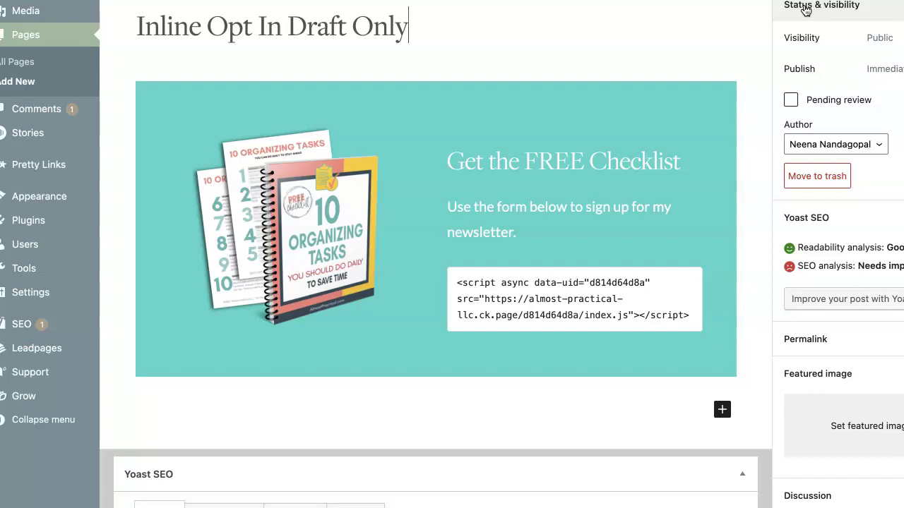
left_click(451, 161)
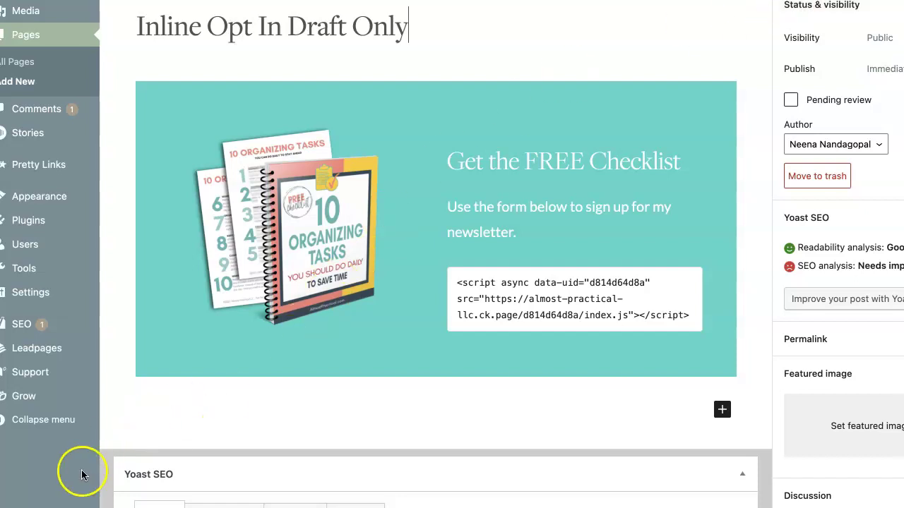